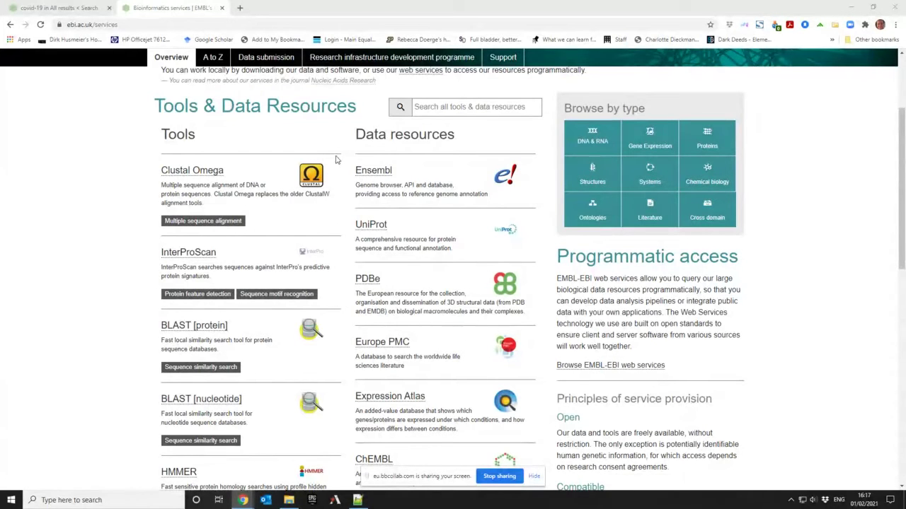
- Open the BLAST [nucleotide] Nucleotide Similarity Search form
{"action": "scroll", "coordinate": [307, 331], "scroll_direction": "down", "scroll_amount": 2}
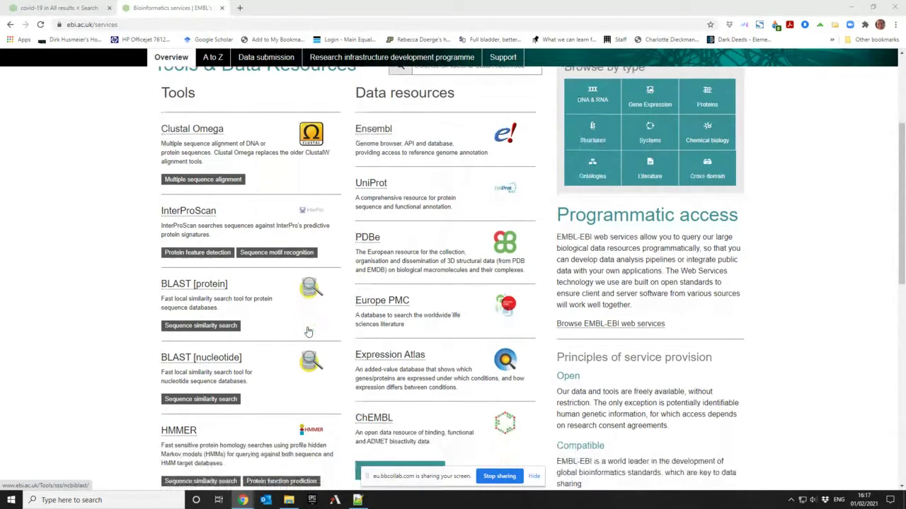
{"action": "scroll", "coordinate": [308, 331], "scroll_direction": "down", "scroll_amount": 2}
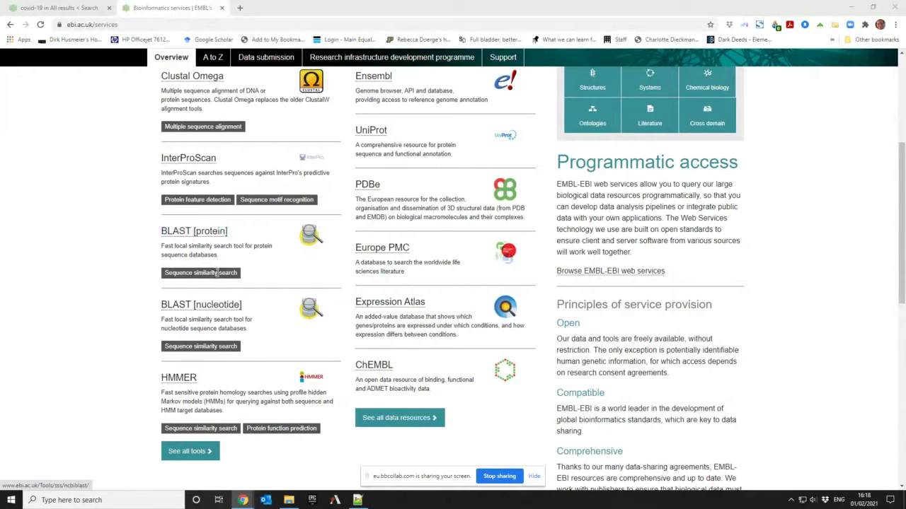
{"action": "left_click", "coordinate": [220, 305]}
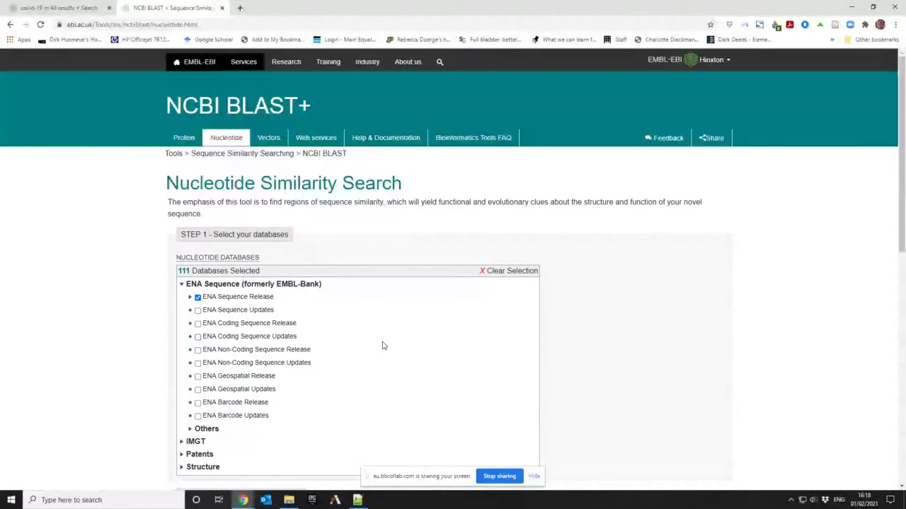
{"action": "scroll", "coordinate": [382, 346], "scroll_direction": "down", "scroll_amount": 2}
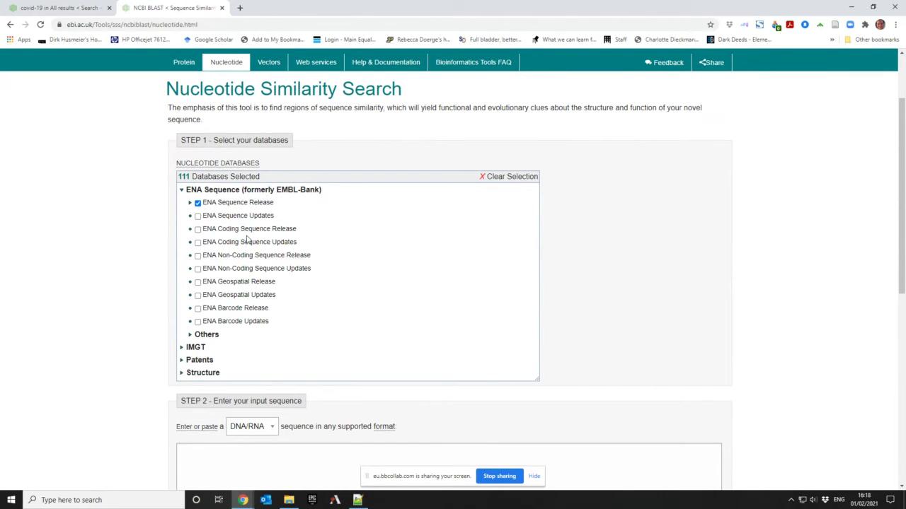
- Expand and collapse the Others, Patents, IMGT and Structure database groups, then move down to Step 2
{"action": "left_click", "coordinate": [191, 334]}
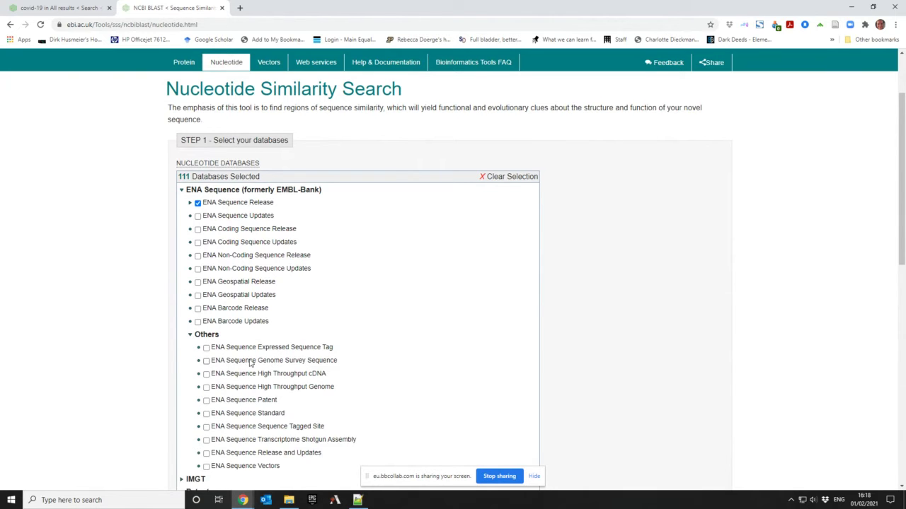
{"action": "left_click", "coordinate": [190, 336]}
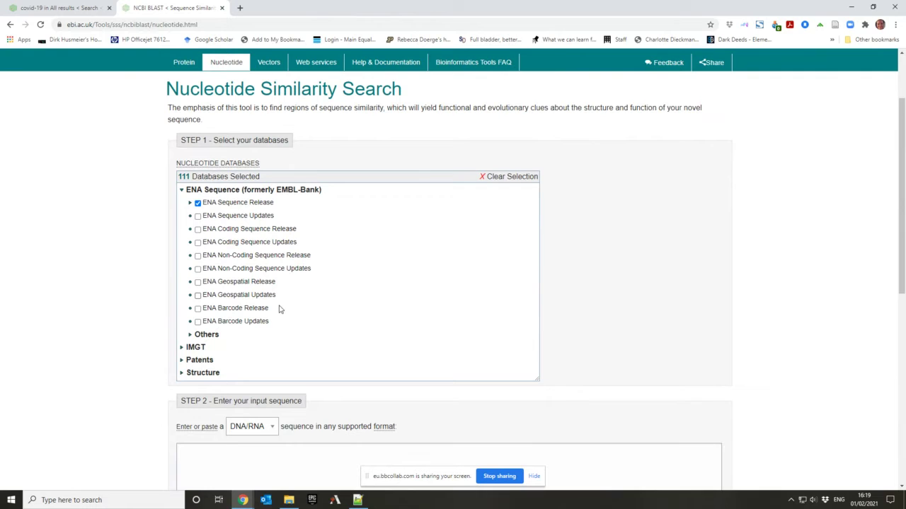
{"action": "left_click", "coordinate": [182, 361]}
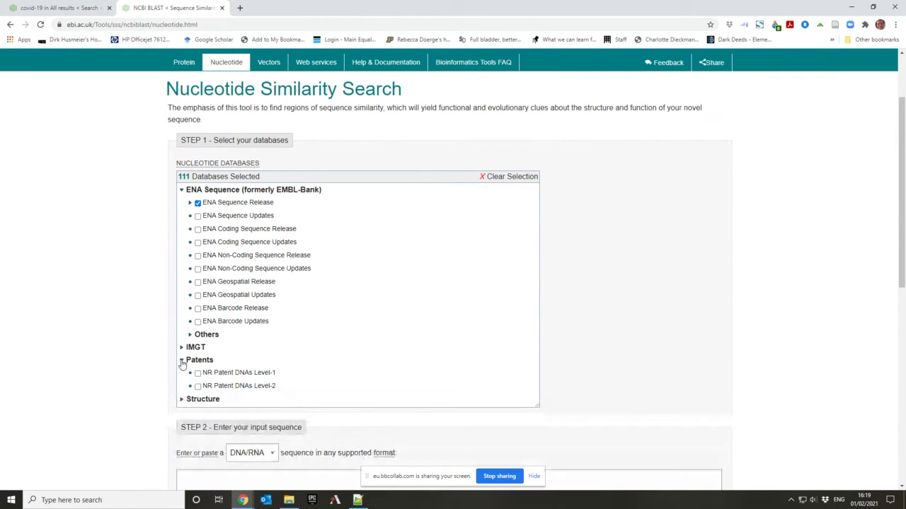
{"action": "left_click", "coordinate": [182, 361]}
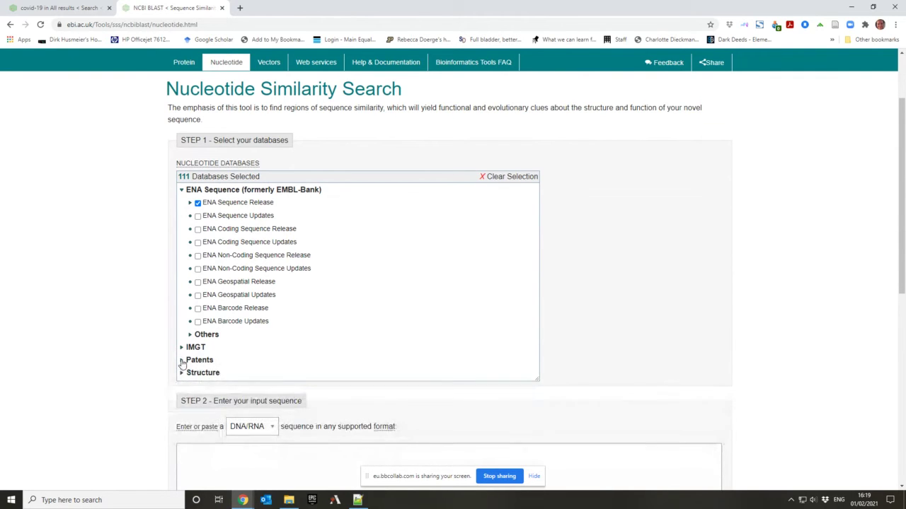
{"action": "left_click", "coordinate": [181, 347]}
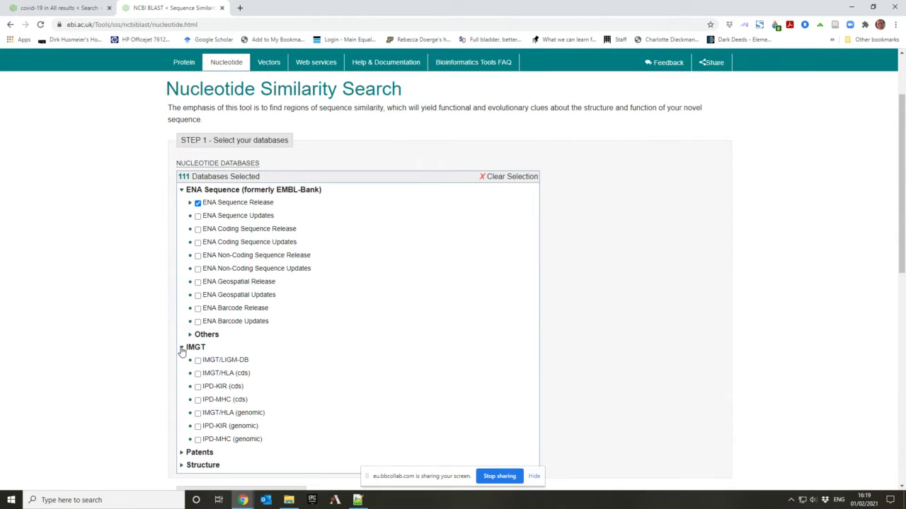
{"action": "left_click", "coordinate": [181, 349]}
{"action": "left_click", "coordinate": [181, 373]}
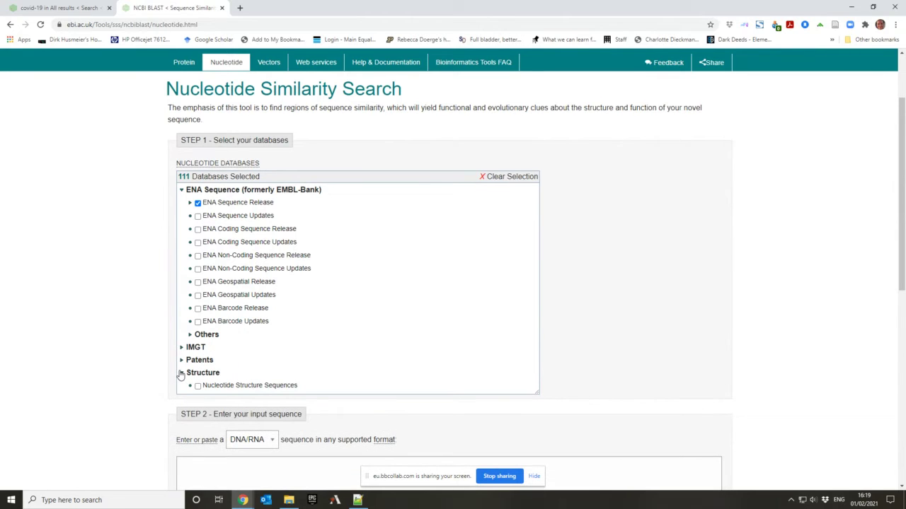
{"action": "left_click", "coordinate": [181, 374]}
{"action": "left_click", "coordinate": [181, 374]}
{"action": "left_click", "coordinate": [181, 374]}
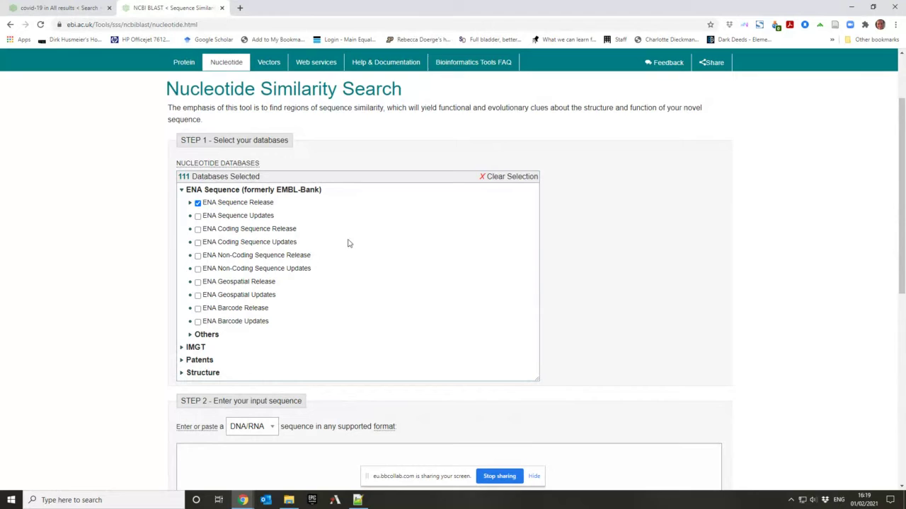
{"action": "scroll", "coordinate": [368, 268], "scroll_direction": "down", "scroll_amount": 2}
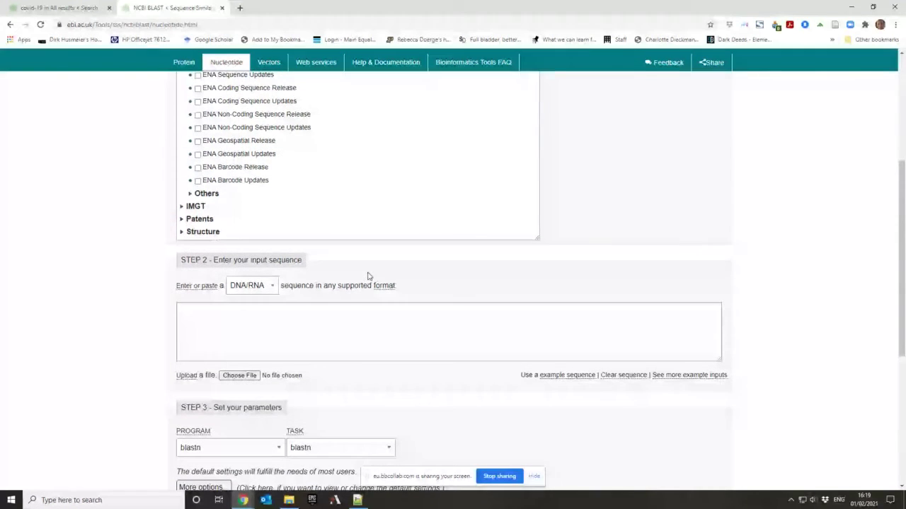
- Bring Notepad++ forward and open the Altitudinis region.fasta file
{"action": "left_click", "coordinate": [358, 502]}
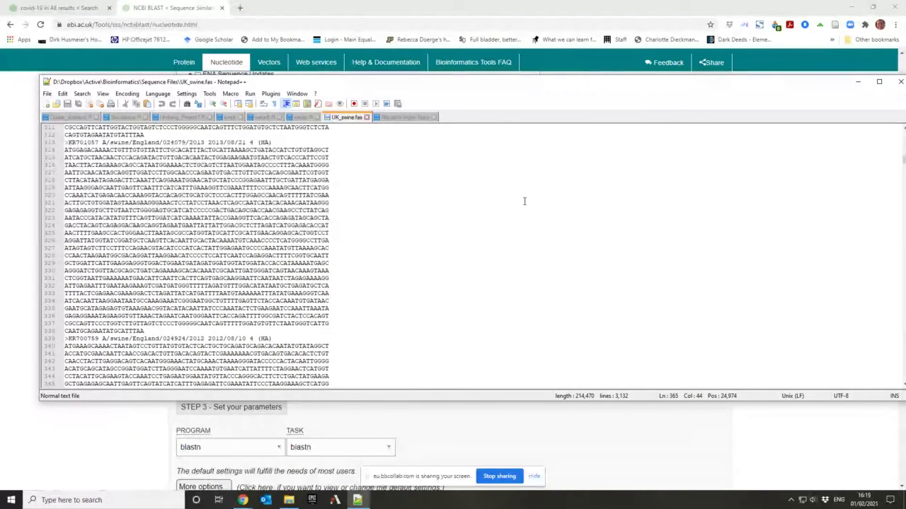
{"action": "left_click", "coordinate": [398, 117]}
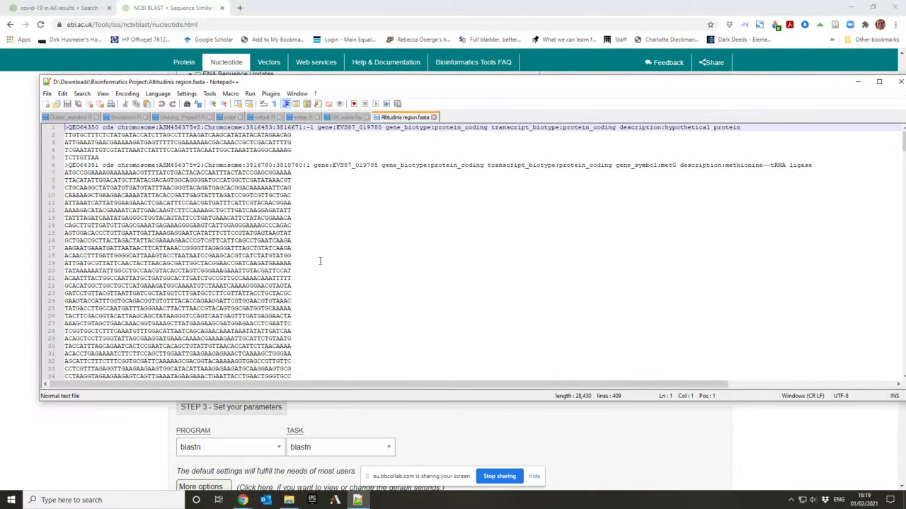
{"action": "scroll", "coordinate": [326, 273], "scroll_direction": "down", "scroll_amount": 7}
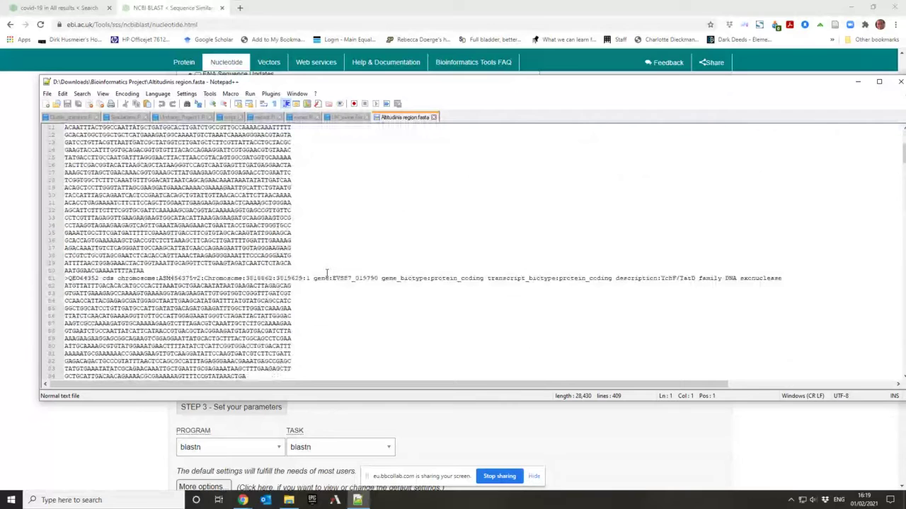
{"action": "scroll", "coordinate": [326, 272], "scroll_direction": "up", "scroll_amount": 3}
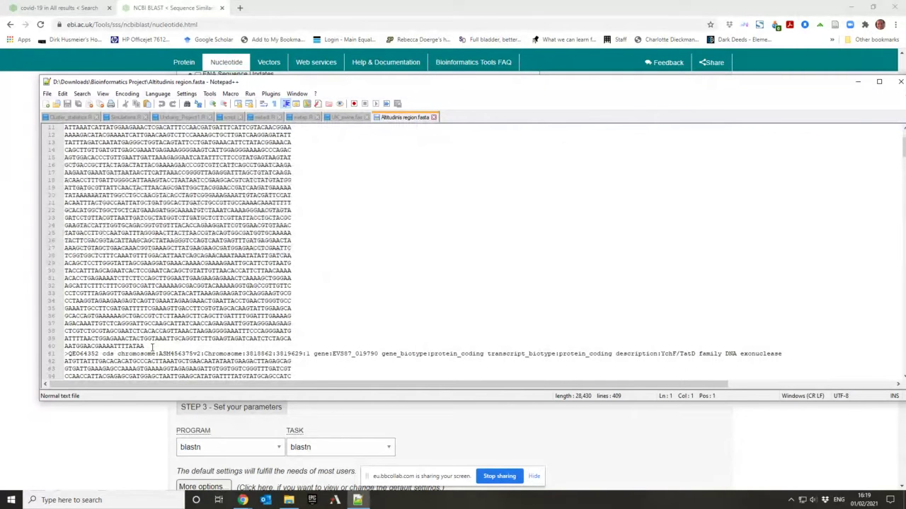
{"action": "left_click_drag", "start_coordinate": [148, 347], "coordinate": [50, 150]}
{"action": "scroll", "coordinate": [235, 309], "scroll_direction": "up", "scroll_amount": 4}
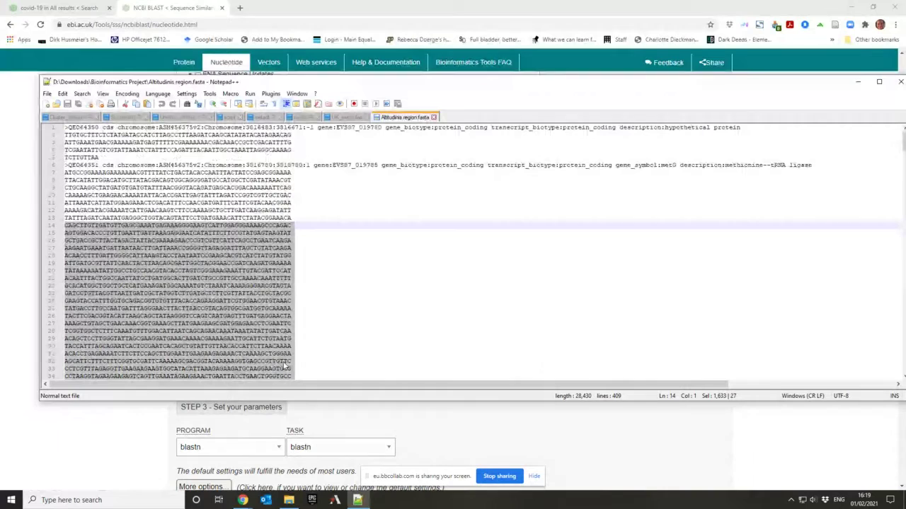
{"action": "left_click", "coordinate": [398, 309]}
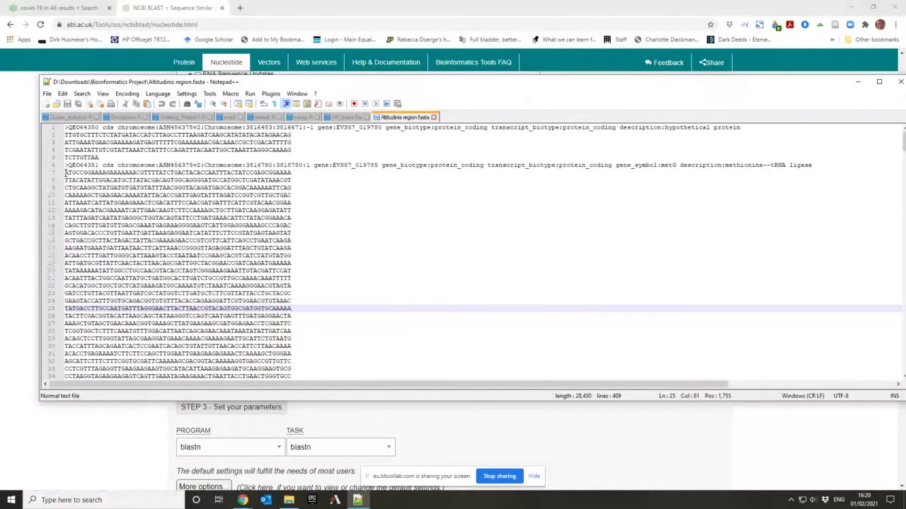
- Select and copy the whole QE064351 record, lines 6–40, then return to the BLAST page
{"action": "left_click_drag", "start_coordinate": [65, 172], "coordinate": [154, 307]}
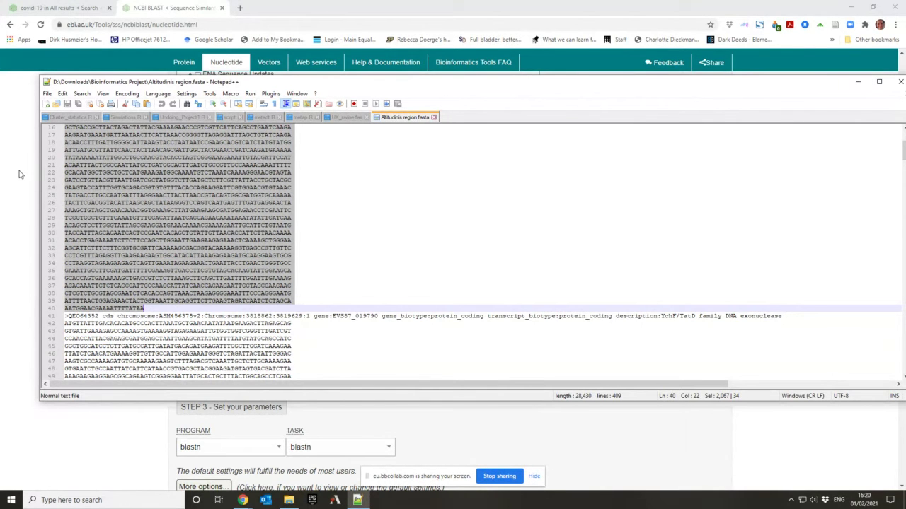
{"action": "scroll", "coordinate": [210, 246], "scroll_direction": "up", "scroll_amount": 5}
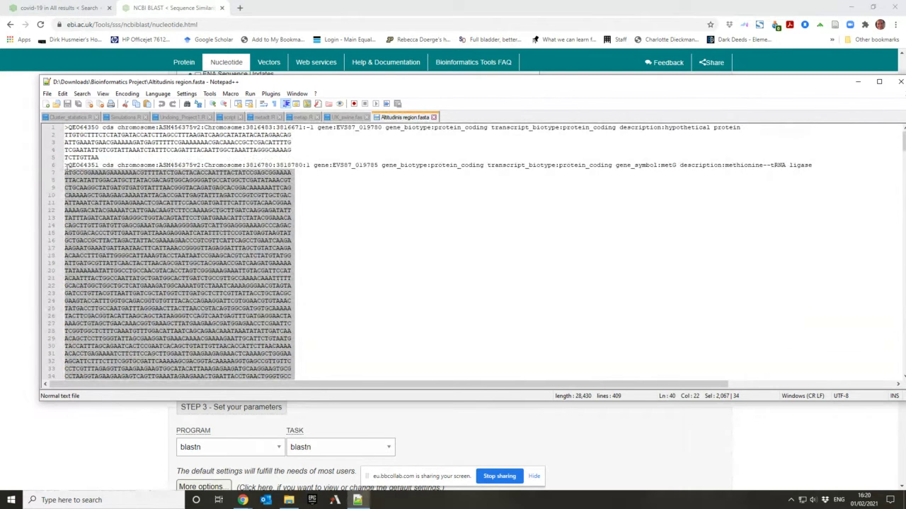
{"action": "left_click", "coordinate": [65, 167]}
{"action": "left_click_drag", "start_coordinate": [65, 167], "coordinate": [157, 377]}
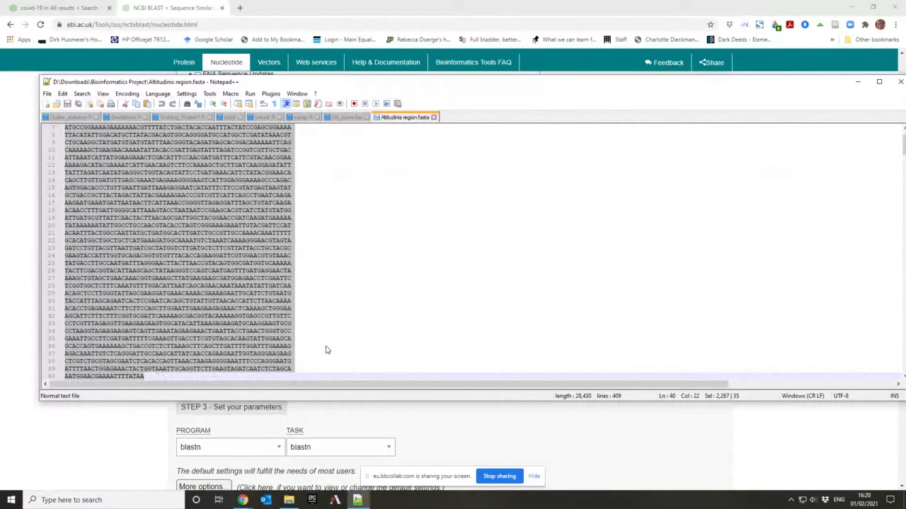
{"action": "scroll", "coordinate": [326, 349], "scroll_direction": "up", "scroll_amount": 2}
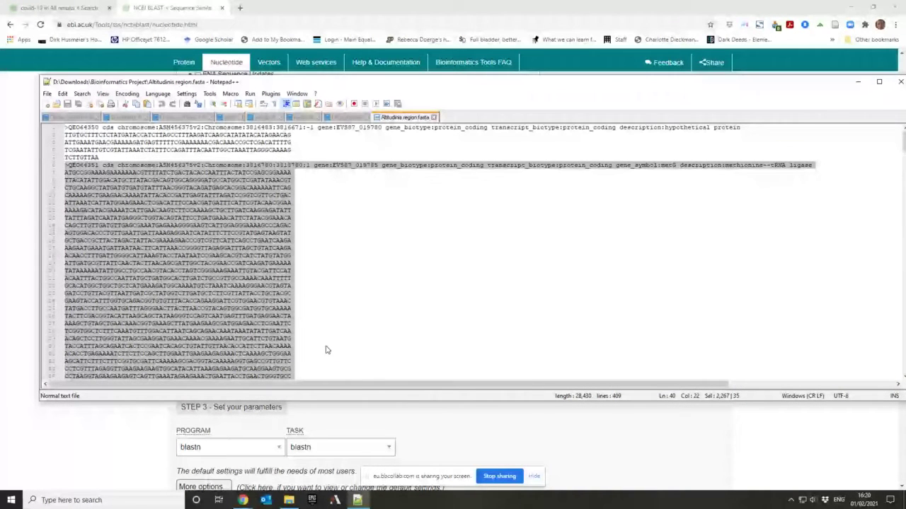
{"action": "scroll", "coordinate": [325, 347], "scroll_direction": "down", "scroll_amount": 7}
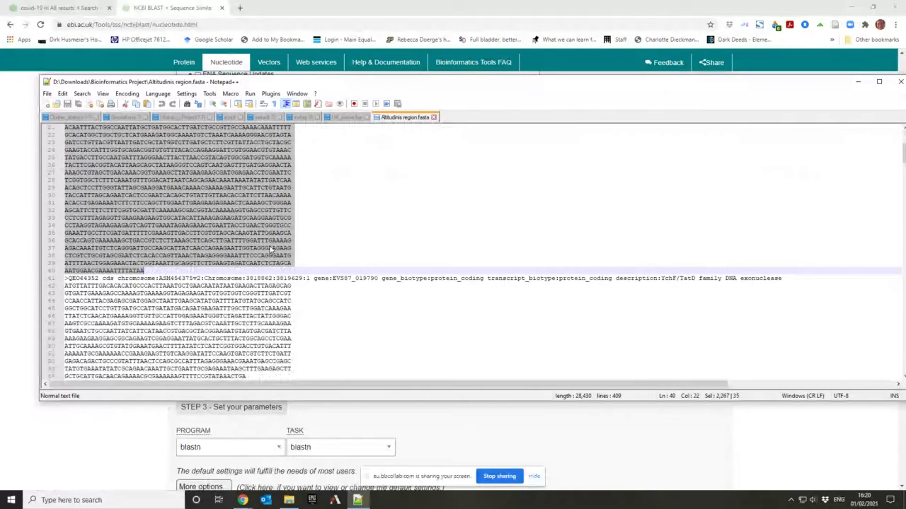
{"action": "left_click", "coordinate": [117, 439]}
- Put the cursor in the empty Step 2 DNA/RNA sequence box
{"action": "left_click", "coordinate": [202, 318]}
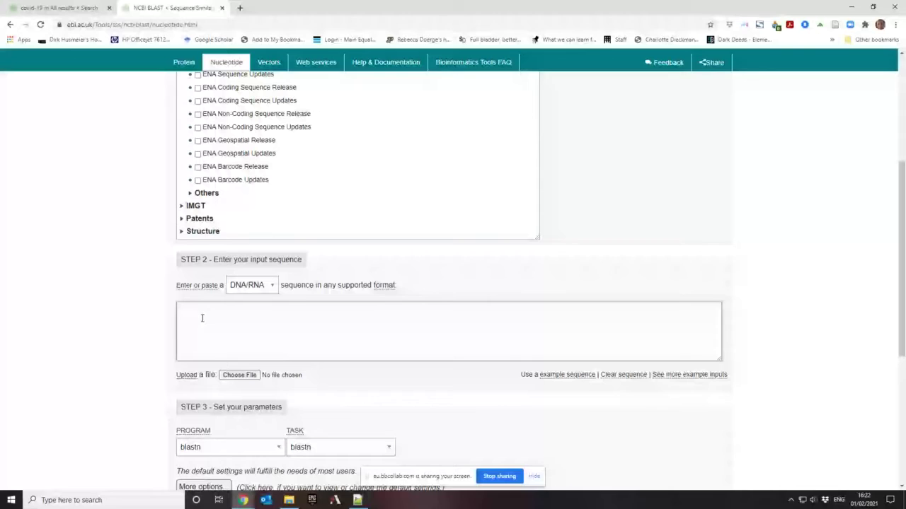
- Paste the QE064351 record into the DNA/RNA box, read the sequence-format help, and return to the form
{"action": "key", "text": "ctrl+v"}
{"action": "scroll", "coordinate": [242, 339], "scroll_direction": "up", "scroll_amount": 15}
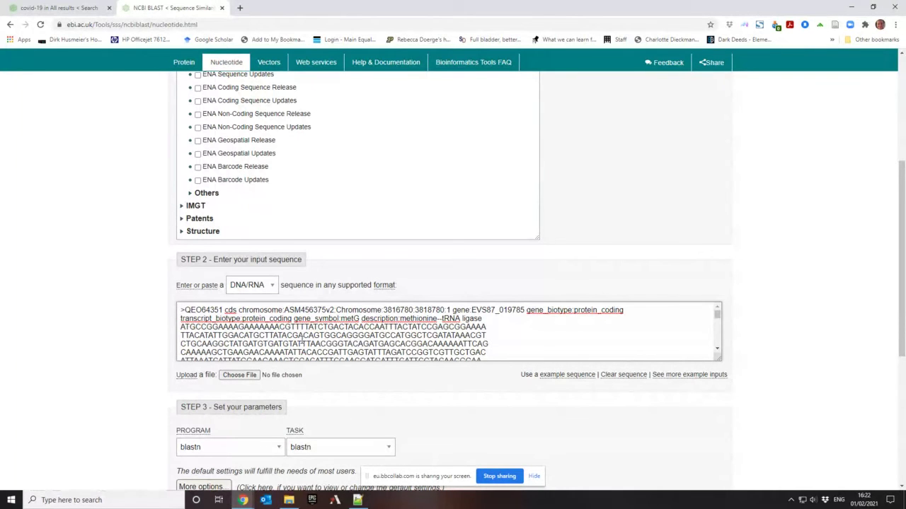
{"action": "left_click", "coordinate": [383, 286]}
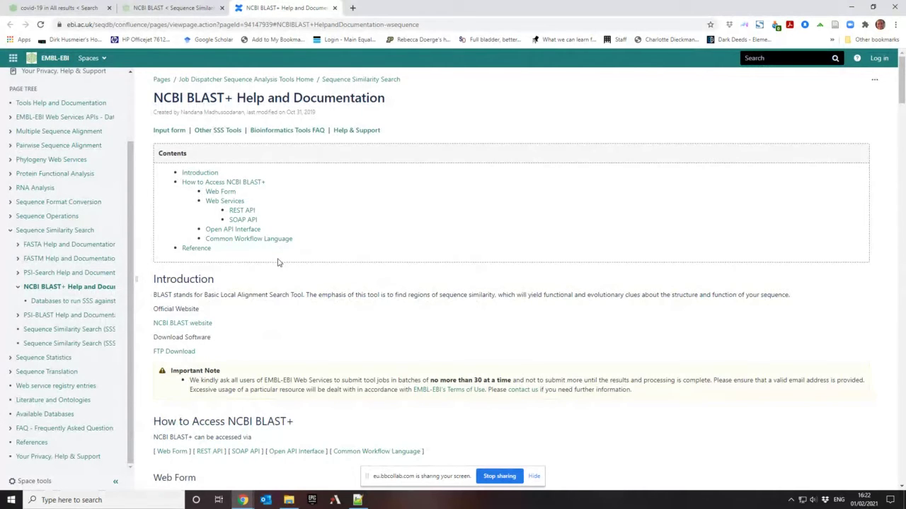
{"action": "scroll", "coordinate": [277, 263], "scroll_direction": "down", "scroll_amount": 3}
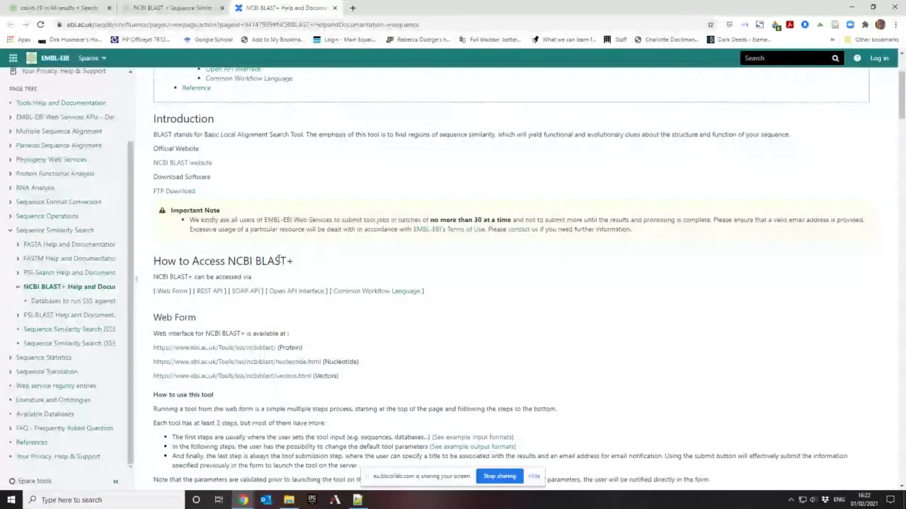
{"action": "scroll", "coordinate": [278, 260], "scroll_direction": "down", "scroll_amount": 8}
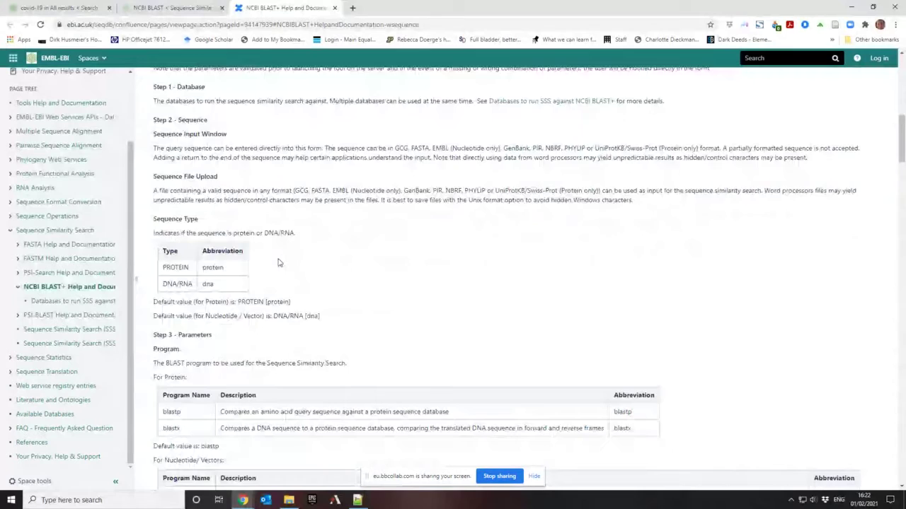
{"action": "scroll", "coordinate": [278, 262], "scroll_direction": "down", "scroll_amount": 2}
{"action": "scroll", "coordinate": [278, 263], "scroll_direction": "down", "scroll_amount": 5}
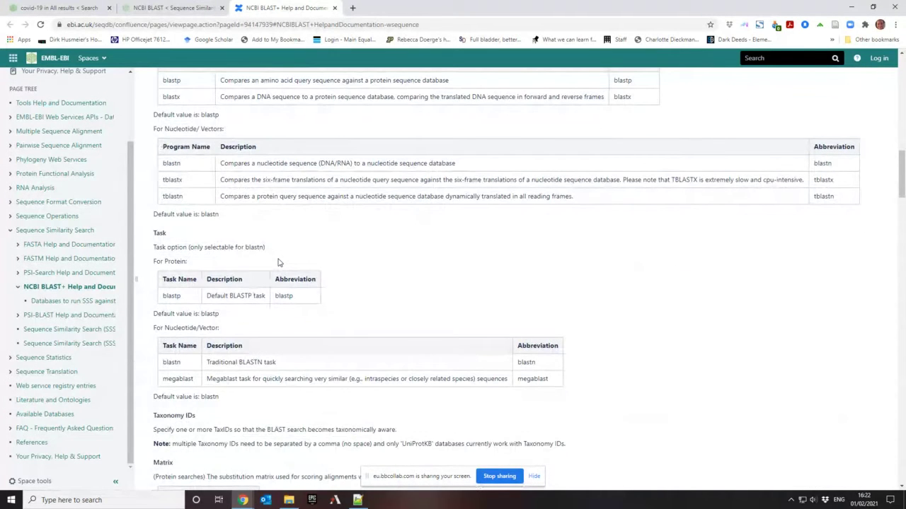
{"action": "scroll", "coordinate": [279, 263], "scroll_direction": "down", "scroll_amount": 3}
{"action": "scroll", "coordinate": [278, 263], "scroll_direction": "down", "scroll_amount": 9}
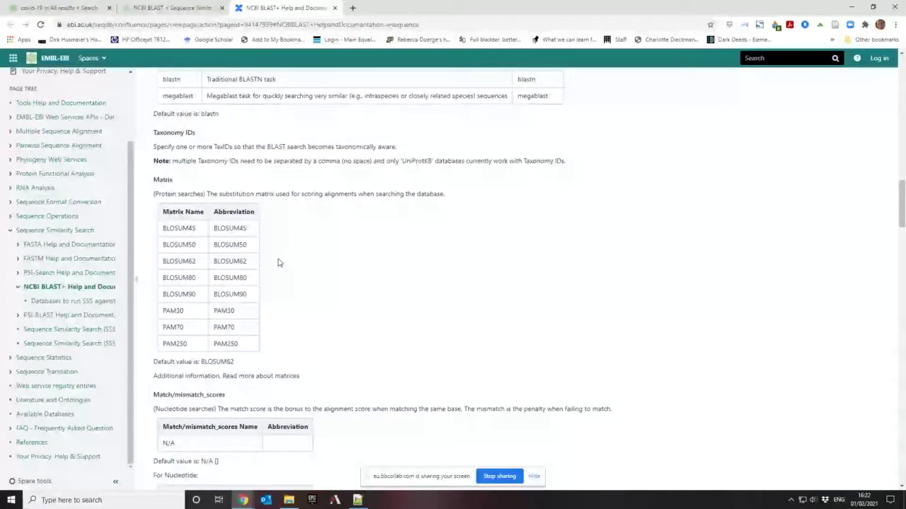
{"action": "scroll", "coordinate": [278, 259], "scroll_direction": "down", "scroll_amount": 5}
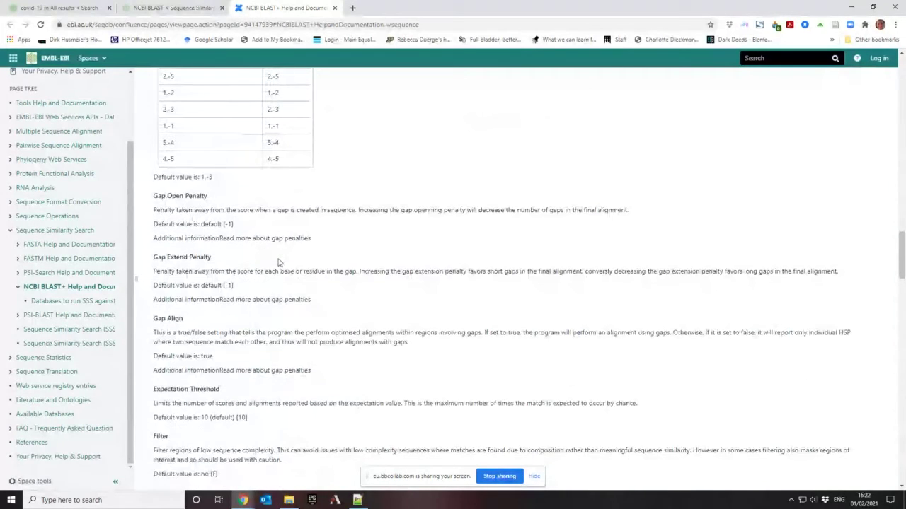
{"action": "scroll", "coordinate": [278, 259], "scroll_direction": "down", "scroll_amount": 9}
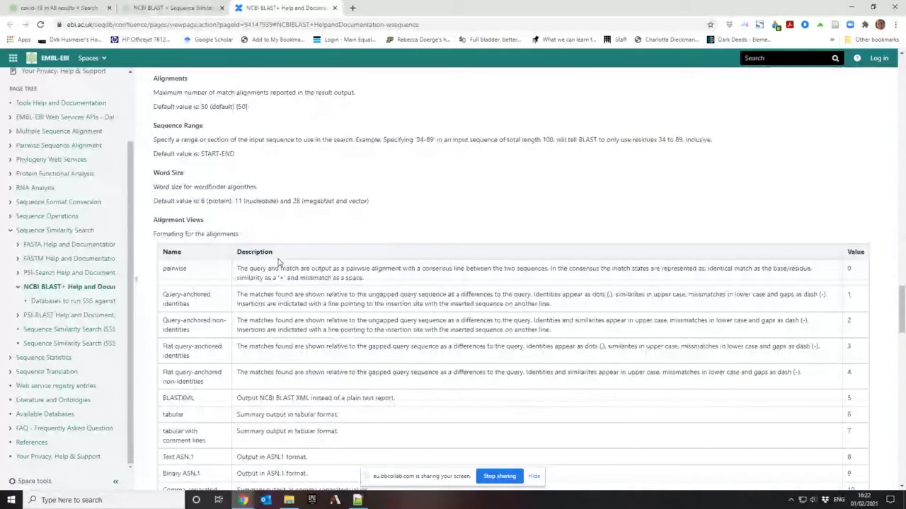
{"action": "scroll", "coordinate": [278, 259], "scroll_direction": "down", "scroll_amount": 9}
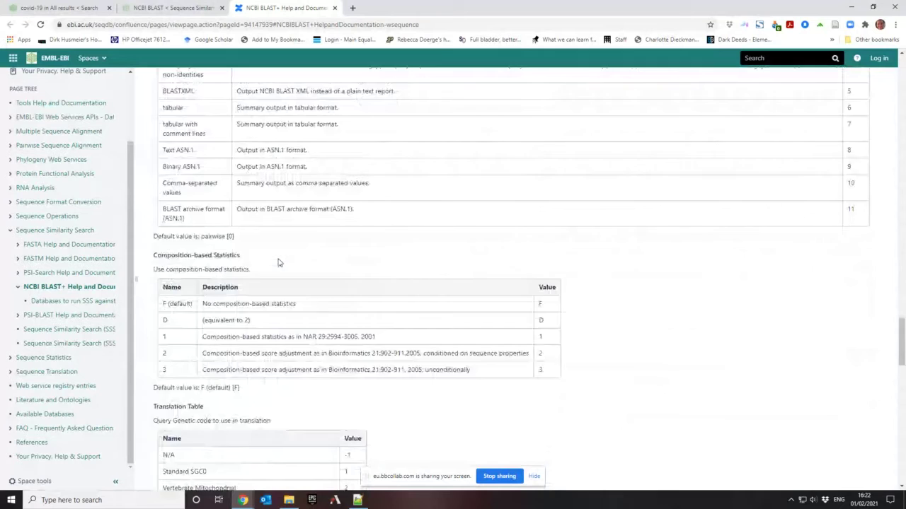
{"action": "scroll", "coordinate": [278, 259], "scroll_direction": "down", "scroll_amount": 3}
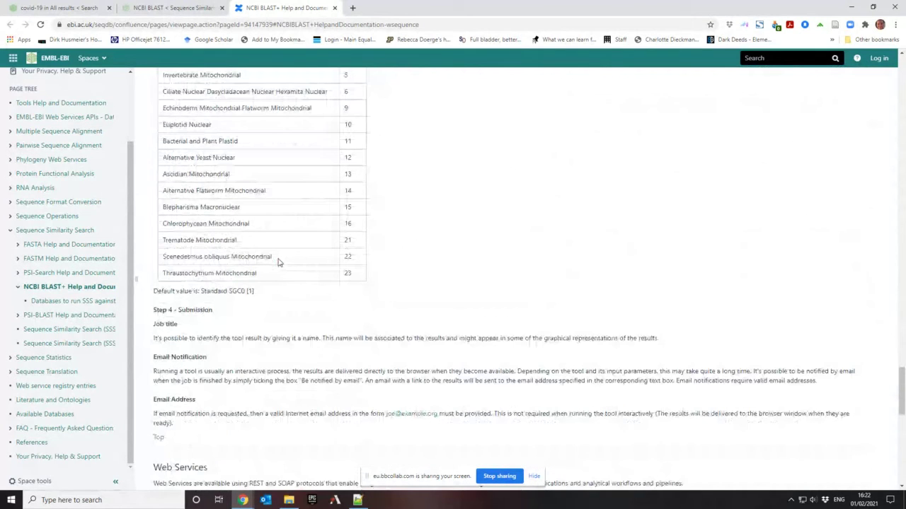
{"action": "left_click", "coordinate": [170, 10]}
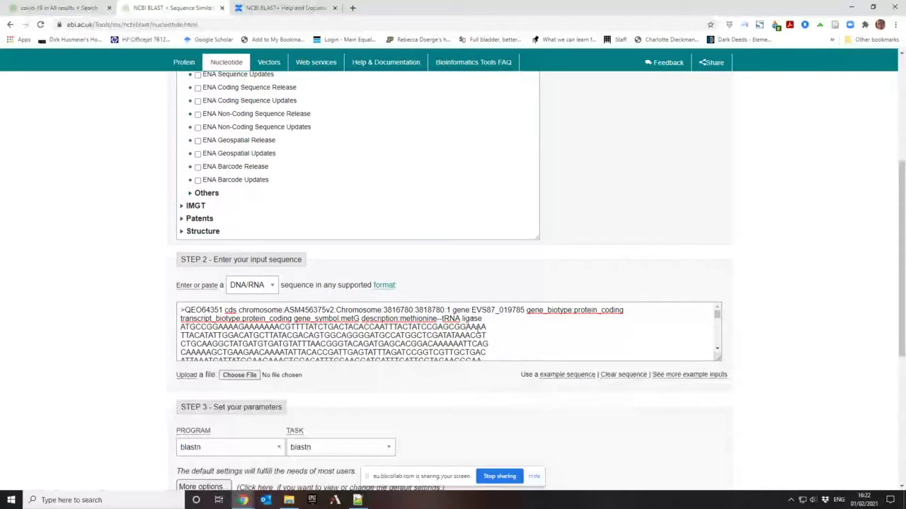
{"action": "scroll", "coordinate": [479, 369], "scroll_direction": "down", "scroll_amount": 3}
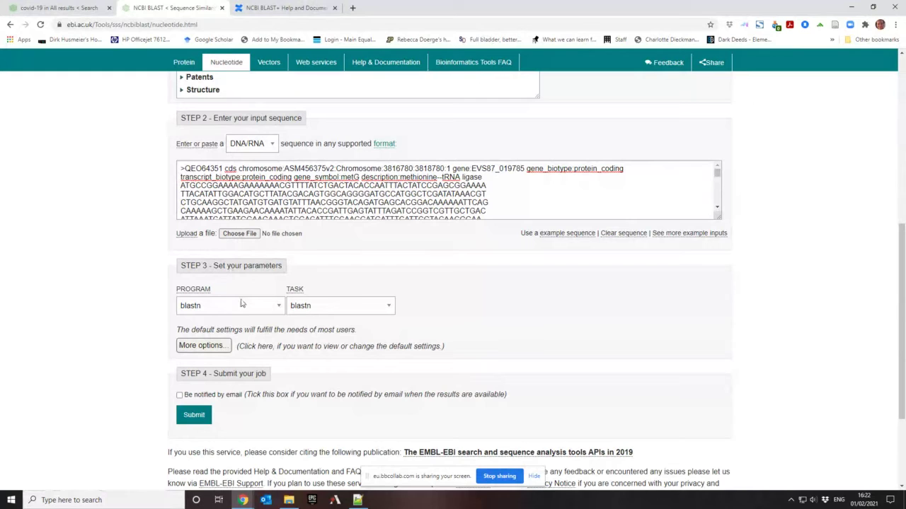
{"action": "left_click", "coordinate": [278, 309]}
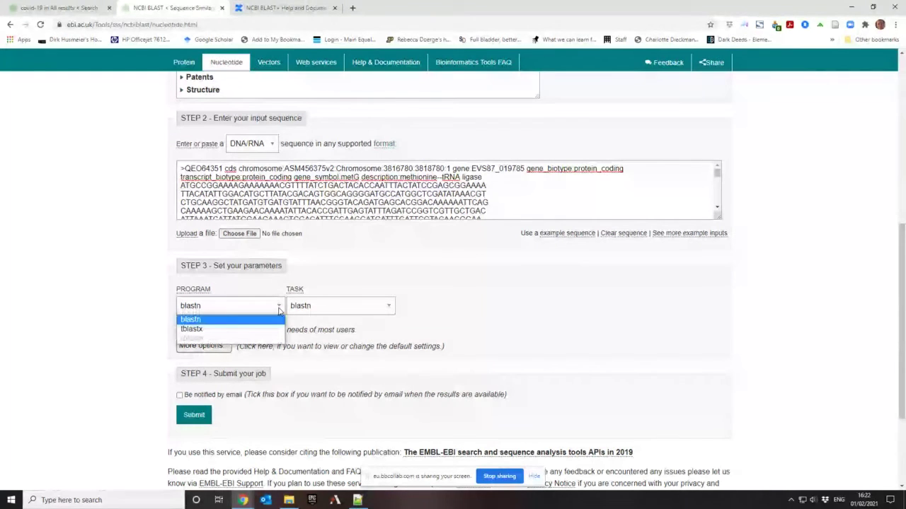
{"action": "left_click", "coordinate": [279, 309]}
{"action": "left_click", "coordinate": [279, 310]}
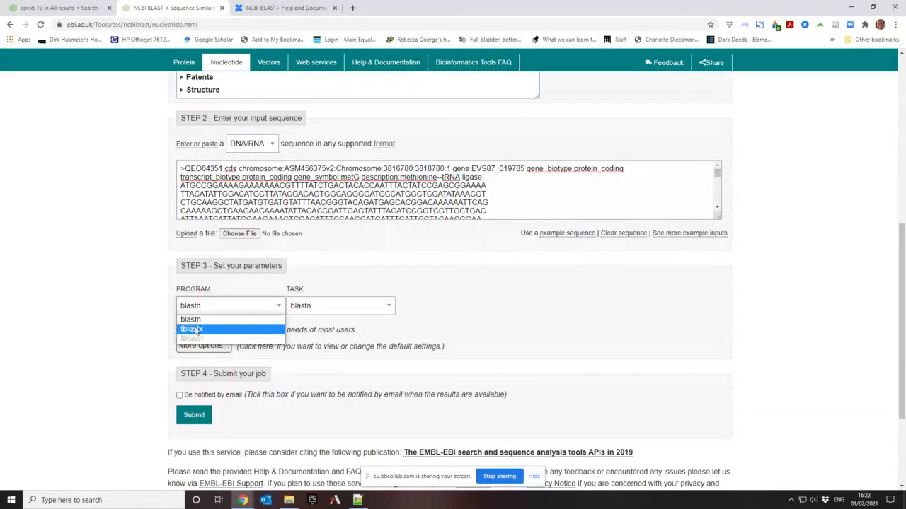
{"action": "left_click", "coordinate": [281, 307]}
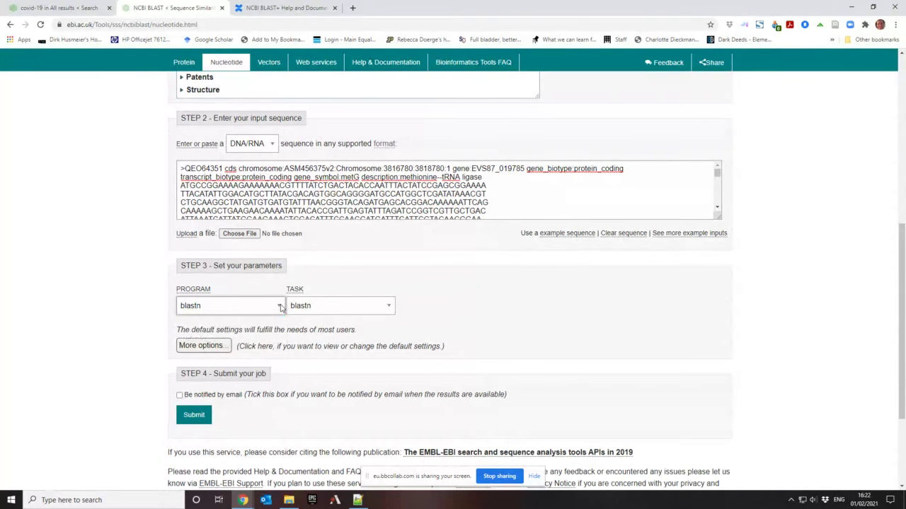
{"action": "left_click", "coordinate": [332, 307]}
{"action": "left_click", "coordinate": [337, 306]}
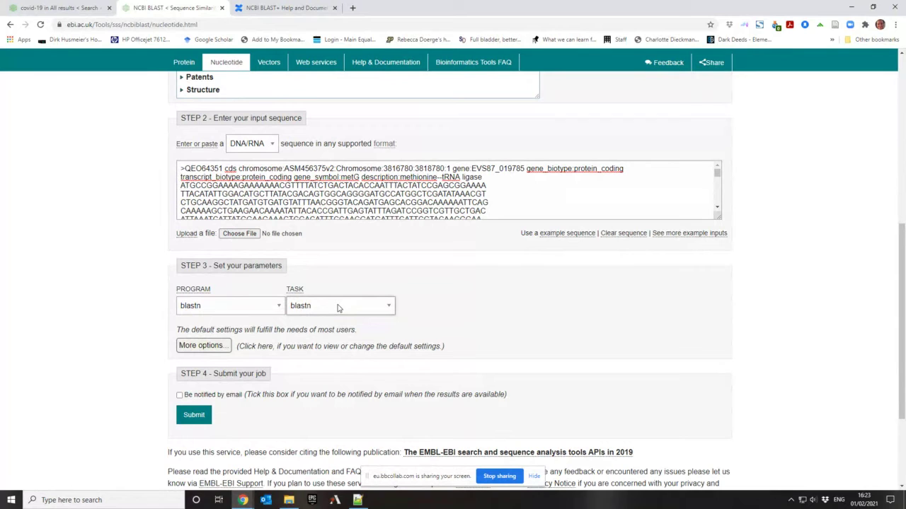
{"action": "left_click", "coordinate": [337, 306]}
{"action": "left_click", "coordinate": [338, 307]}
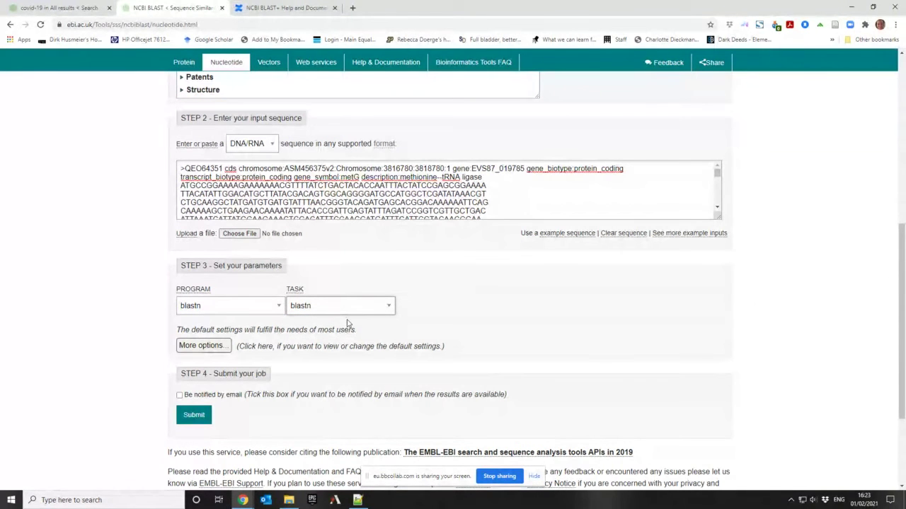
- Expand 'More options...' to show the scores, gap penalty, filter and word size parameters
{"action": "left_click", "coordinate": [202, 347]}
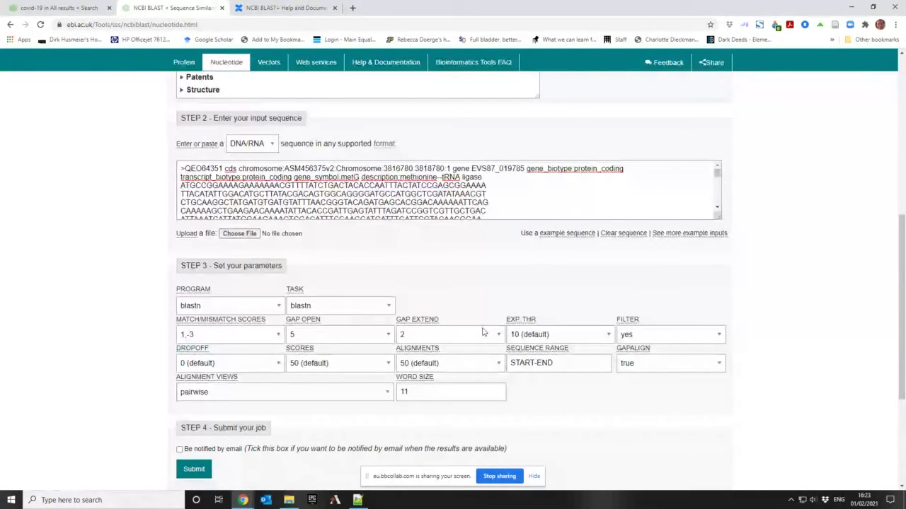
{"action": "scroll", "coordinate": [393, 367], "scroll_direction": "down", "scroll_amount": 1}
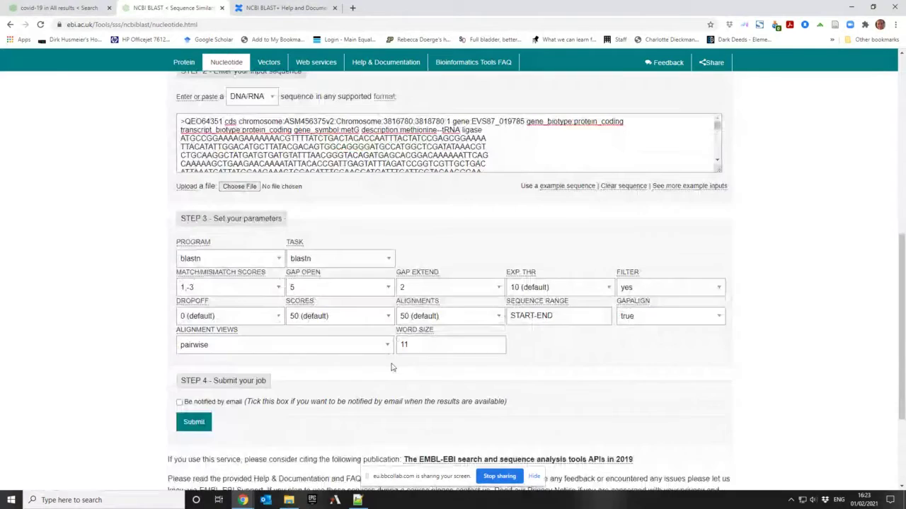
{"action": "scroll", "coordinate": [392, 366], "scroll_direction": "down", "scroll_amount": 1}
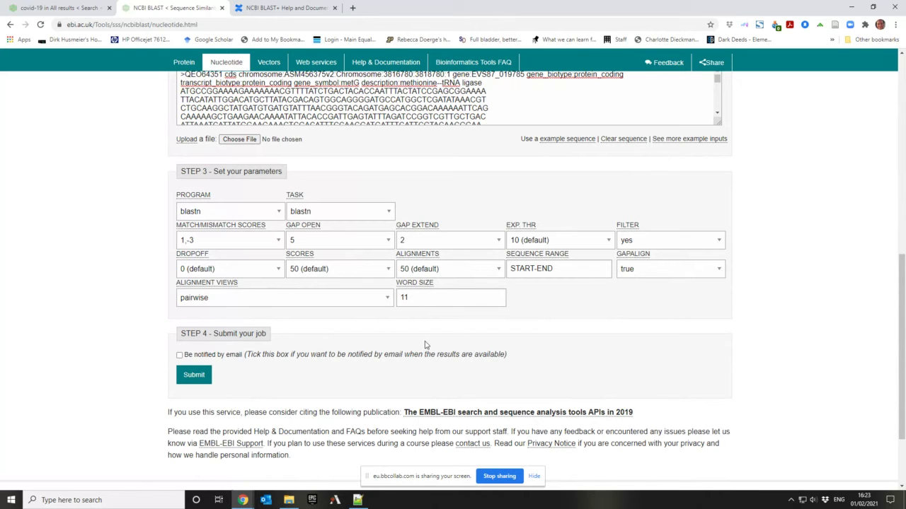
- Set the Step 3 SCORES parameter to 1000
{"action": "scroll", "coordinate": [372, 323], "scroll_direction": "down", "scroll_amount": 1}
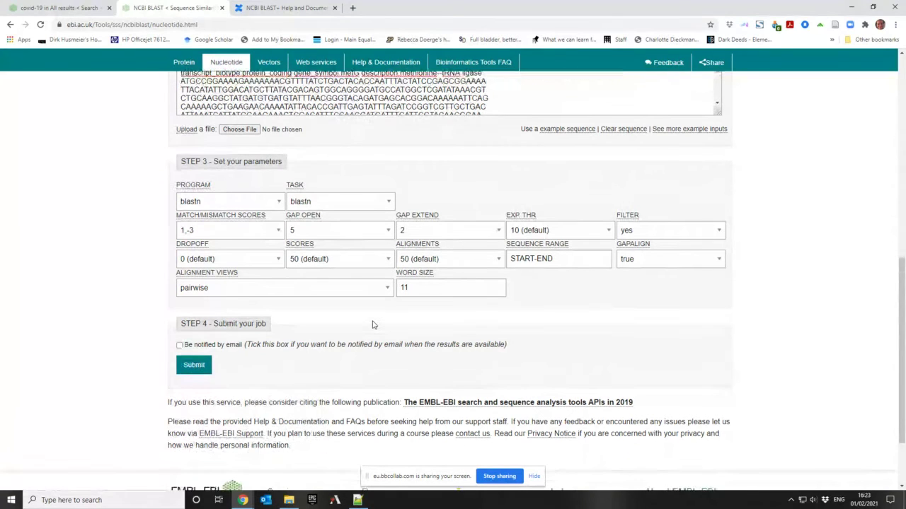
{"action": "scroll", "coordinate": [374, 325], "scroll_direction": "down", "scroll_amount": 1}
{"action": "scroll", "coordinate": [374, 325], "scroll_direction": "up", "scroll_amount": 4}
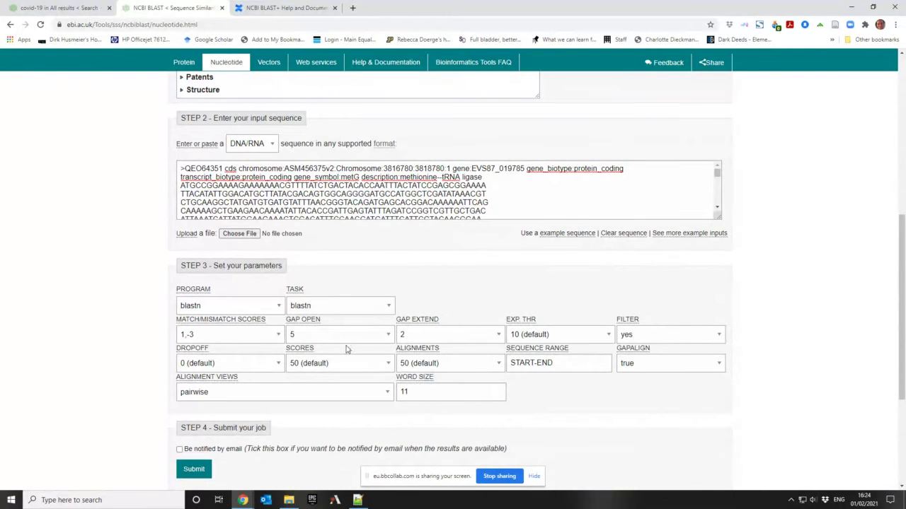
{"action": "left_click", "coordinate": [390, 365]}
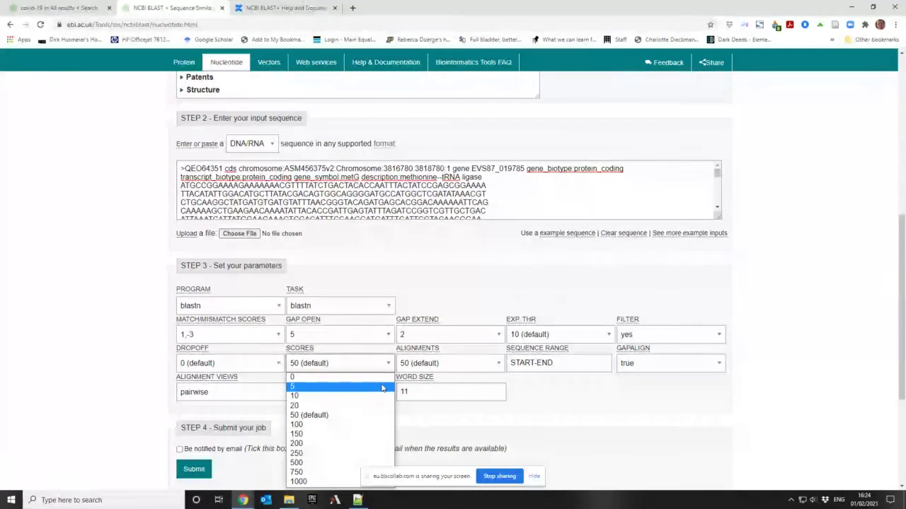
{"action": "left_click", "coordinate": [309, 483]}
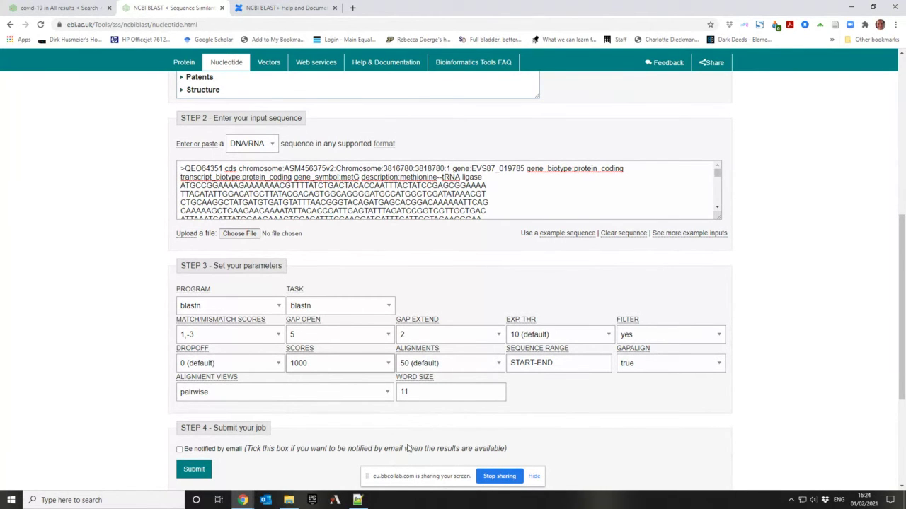
{"action": "scroll", "coordinate": [397, 444], "scroll_direction": "down", "scroll_amount": 1}
{"action": "scroll", "coordinate": [397, 443], "scroll_direction": "down", "scroll_amount": 1}
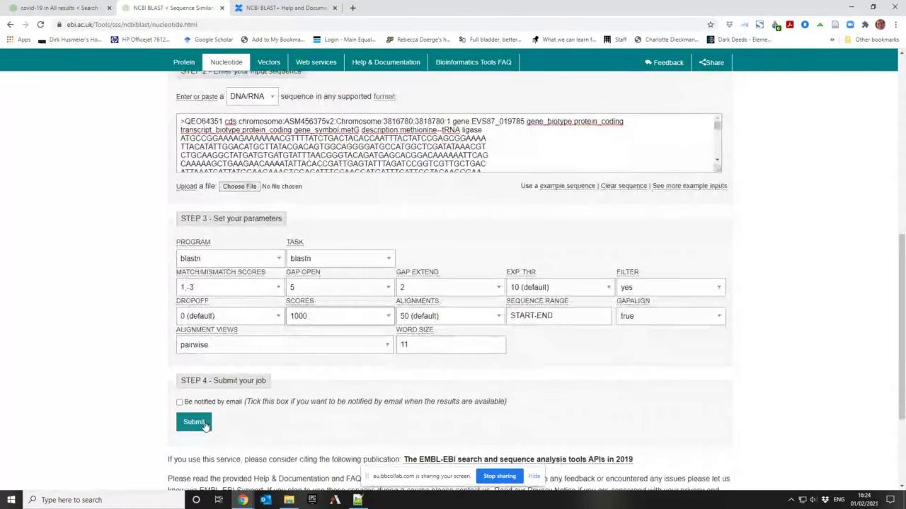
{"action": "scroll", "coordinate": [205, 425], "scroll_direction": "down", "scroll_amount": 6}
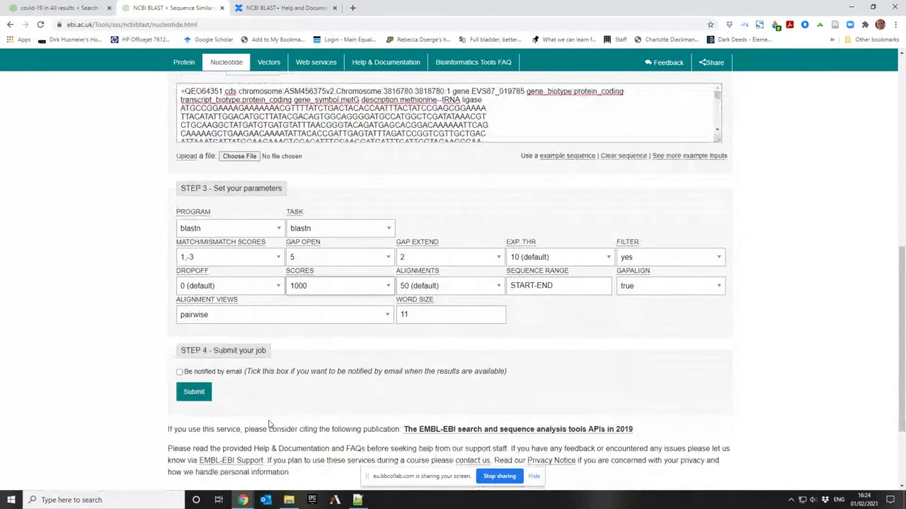
- Submit the nucleotide BLAST job and reload the job page twice to check for results
{"action": "left_click", "coordinate": [202, 288]}
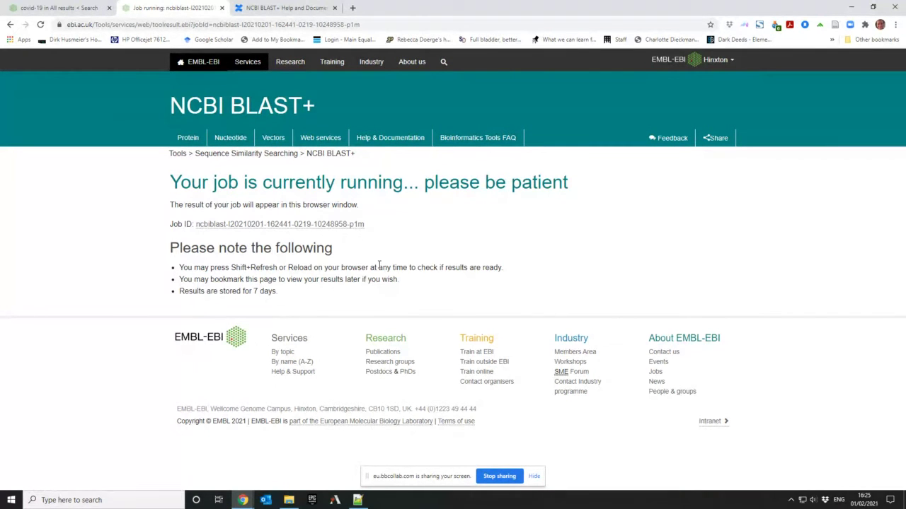
{"action": "left_click", "coordinate": [40, 25]}
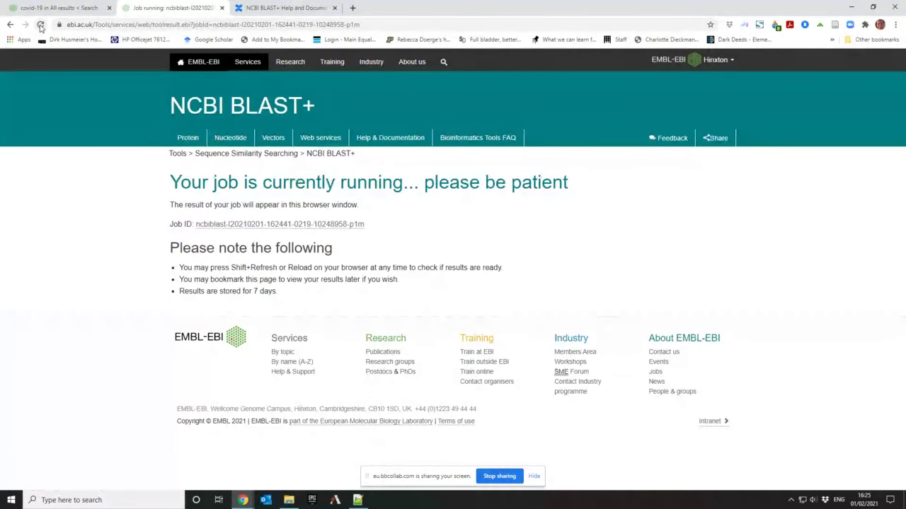
{"action": "left_click", "coordinate": [40, 26]}
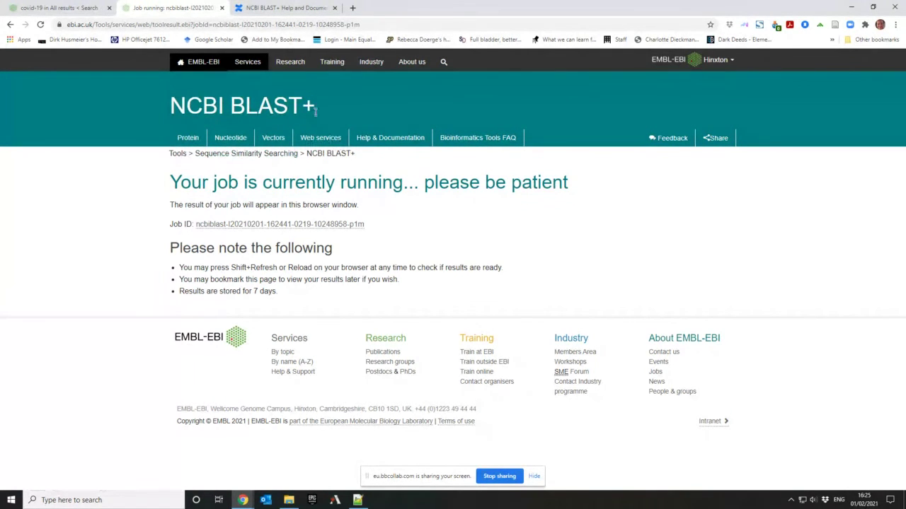
- Switch to the BLAST help tab and scroll through the parameter documentation
{"action": "left_click", "coordinate": [265, 7]}
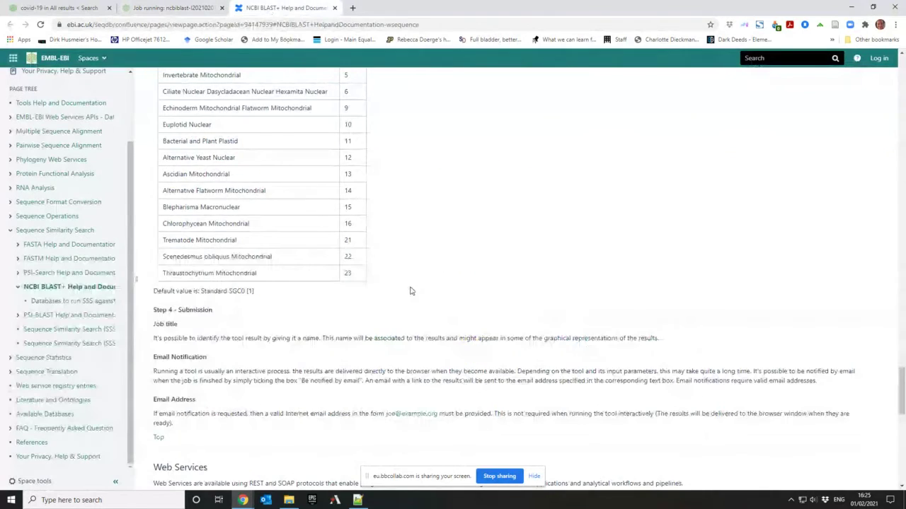
{"action": "scroll", "coordinate": [411, 291], "scroll_direction": "up", "scroll_amount": 8}
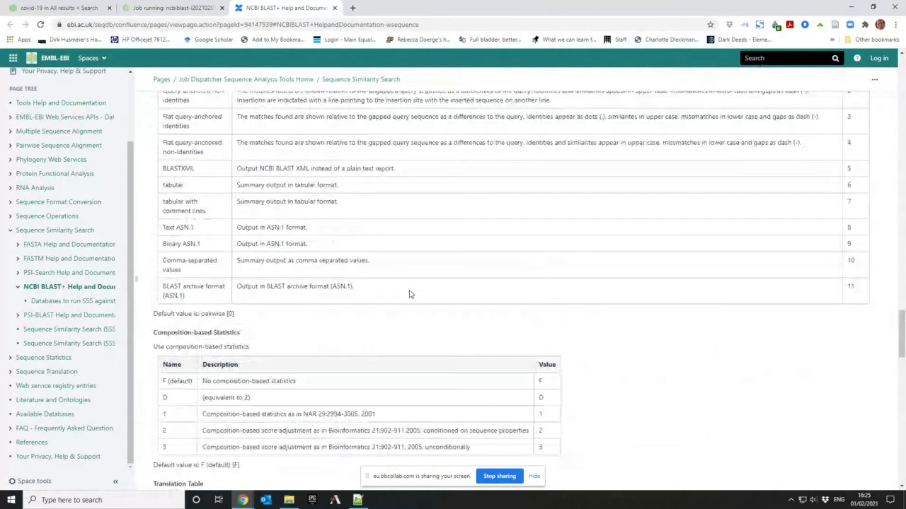
{"action": "scroll", "coordinate": [409, 293], "scroll_direction": "up", "scroll_amount": 10}
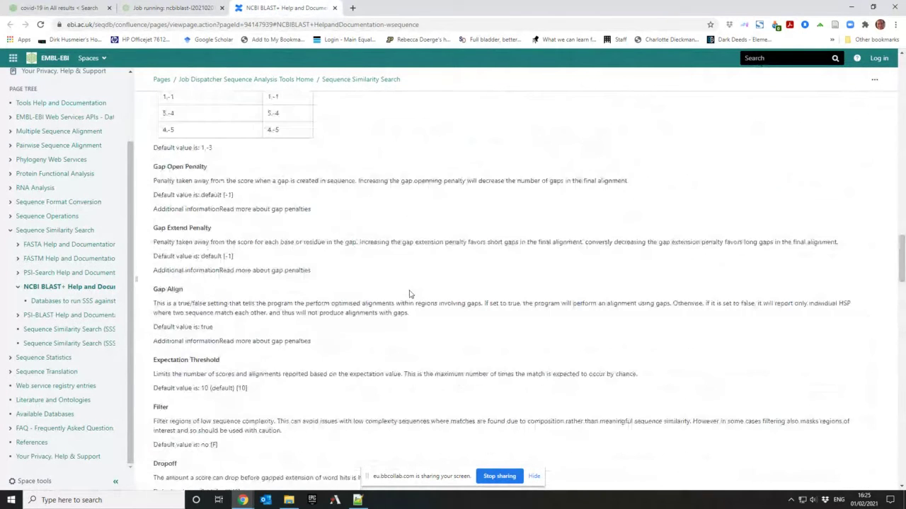
{"action": "scroll", "coordinate": [409, 294], "scroll_direction": "up", "scroll_amount": 10}
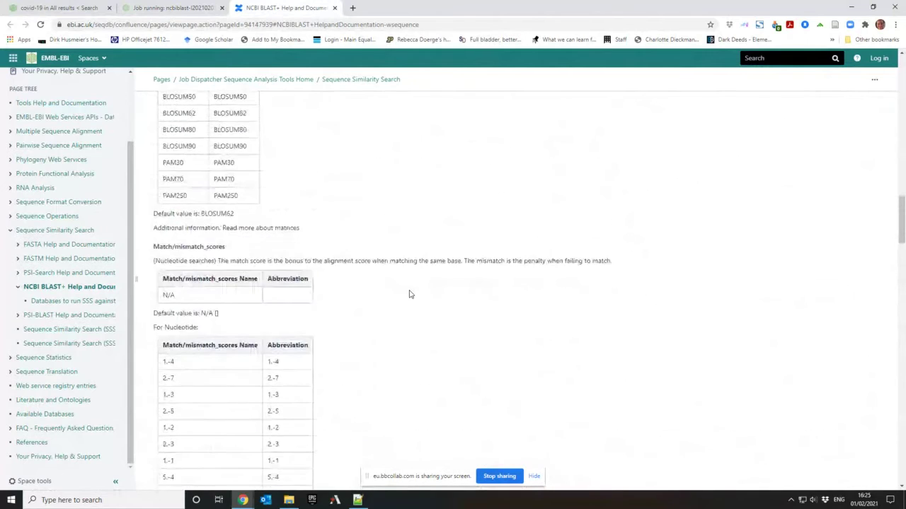
{"action": "scroll", "coordinate": [409, 294], "scroll_direction": "down", "scroll_amount": 12}
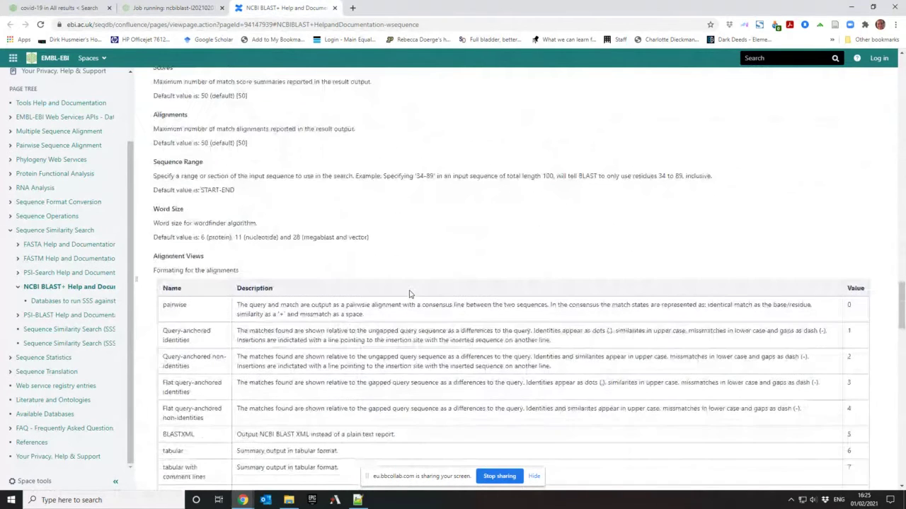
{"action": "scroll", "coordinate": [409, 294], "scroll_direction": "down", "scroll_amount": 4}
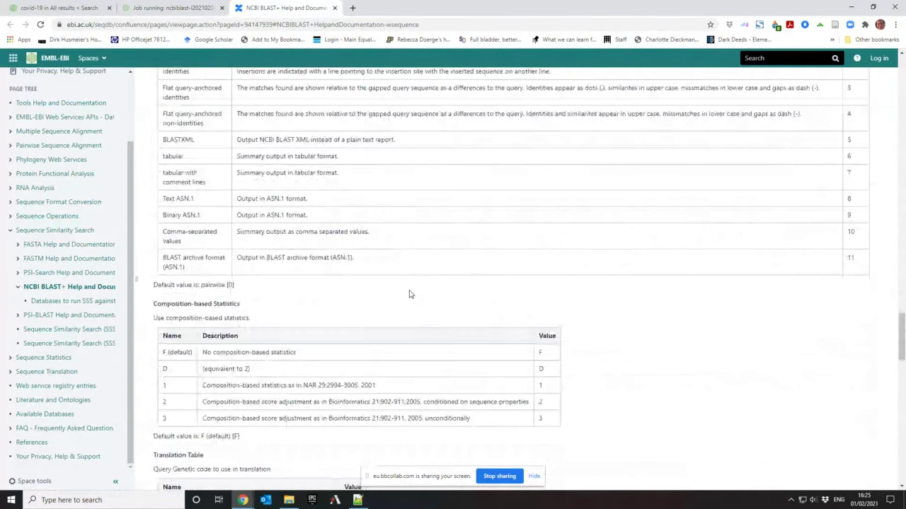
{"action": "scroll", "coordinate": [409, 293], "scroll_direction": "down", "scroll_amount": 4}
{"action": "scroll", "coordinate": [409, 293], "scroll_direction": "up", "scroll_amount": 4}
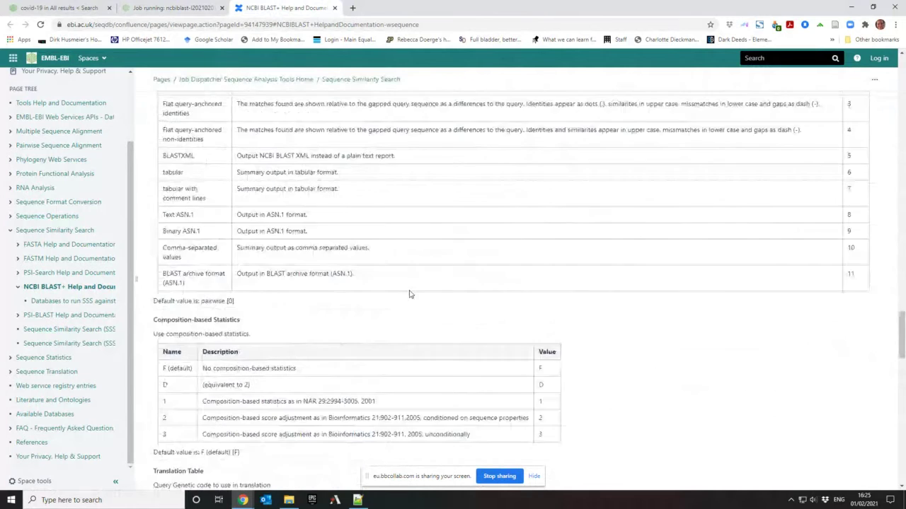
{"action": "scroll", "coordinate": [409, 293], "scroll_direction": "up", "scroll_amount": 15}
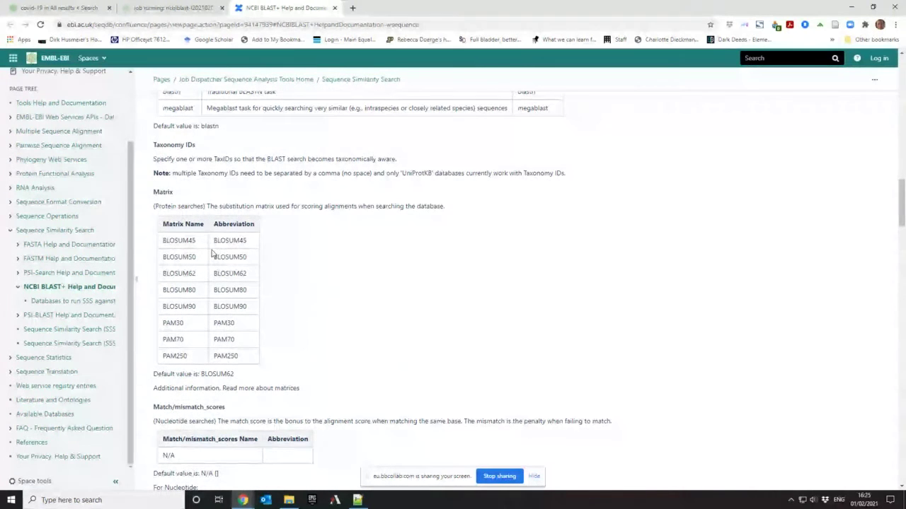
{"action": "scroll", "coordinate": [216, 252], "scroll_direction": "up", "scroll_amount": 3}
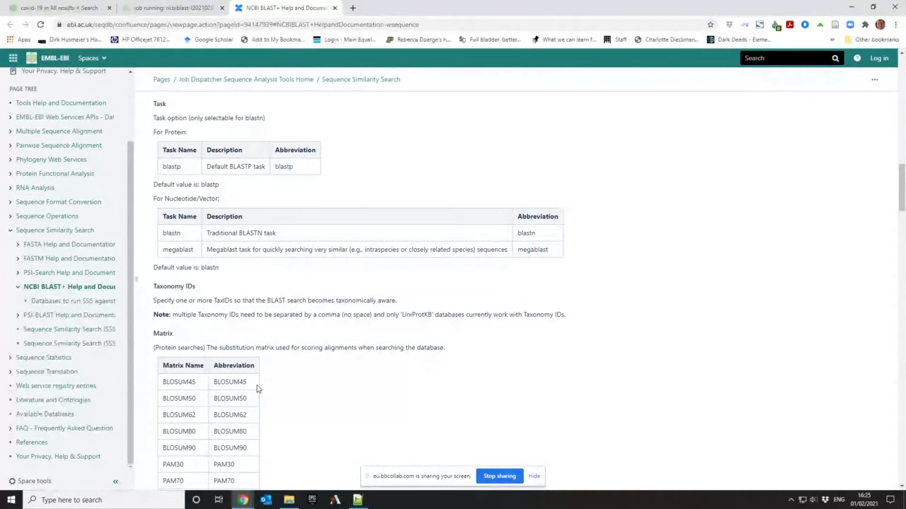
{"action": "scroll", "coordinate": [256, 388], "scroll_direction": "up", "scroll_amount": 4}
{"action": "scroll", "coordinate": [257, 389], "scroll_direction": "up", "scroll_amount": 2}
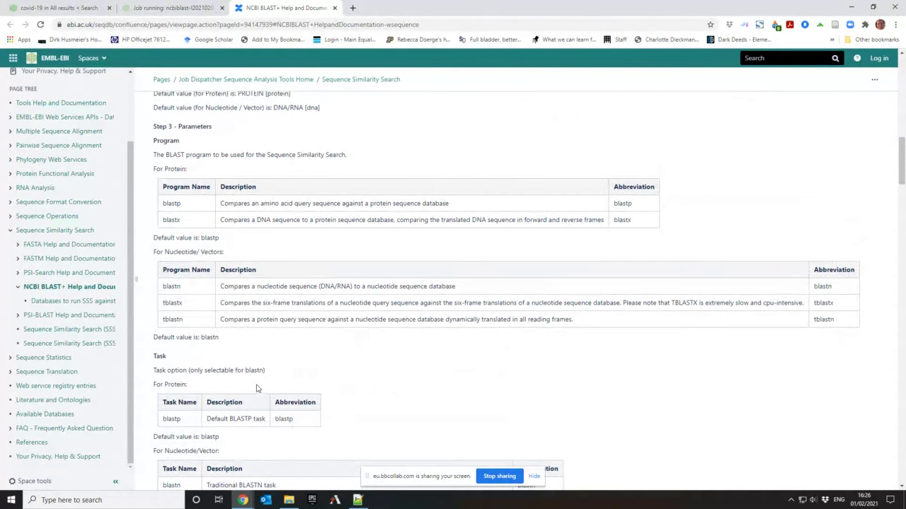
{"action": "scroll", "coordinate": [257, 387], "scroll_direction": "up", "scroll_amount": 2}
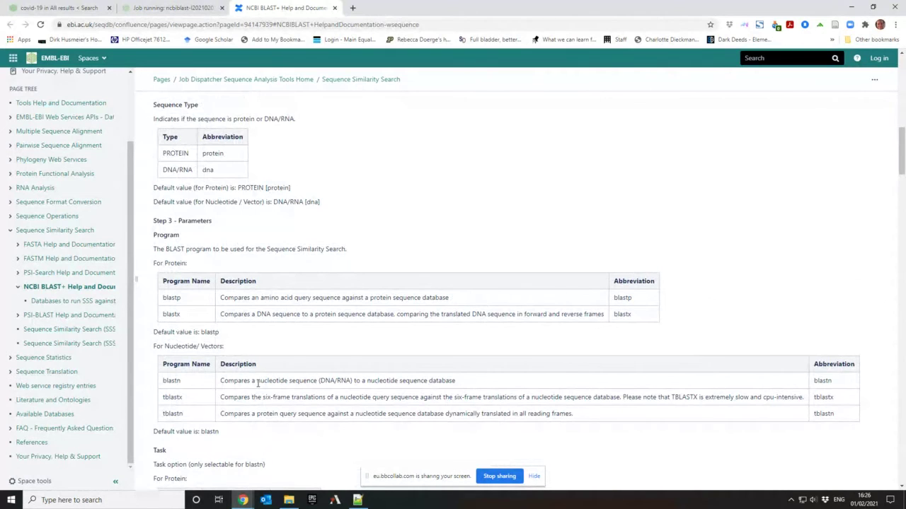
{"action": "scroll", "coordinate": [257, 383], "scroll_direction": "down", "scroll_amount": 10}
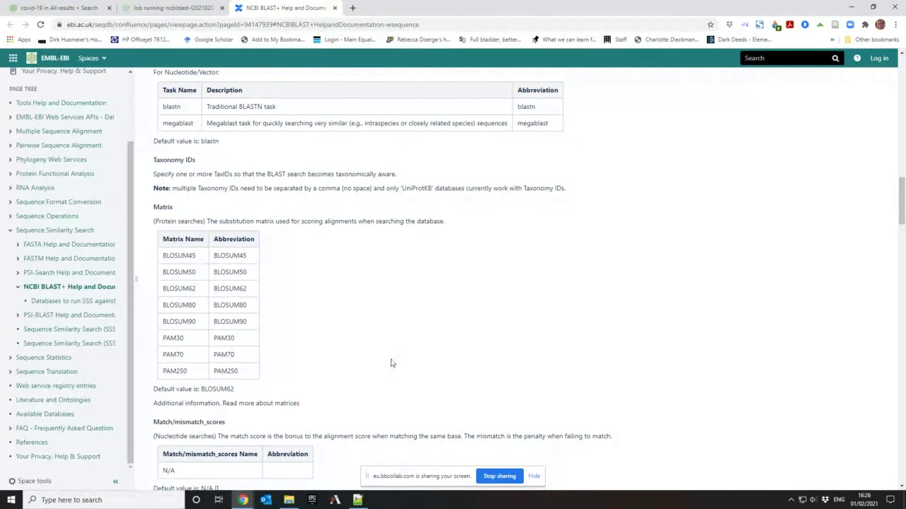
{"action": "scroll", "coordinate": [393, 345], "scroll_direction": "down", "scroll_amount": 7}
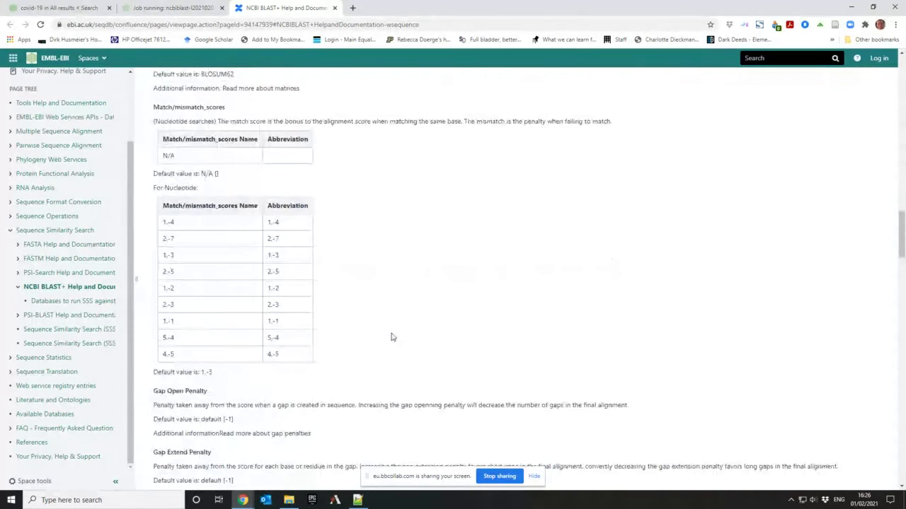
{"action": "scroll", "coordinate": [393, 337], "scroll_direction": "down", "scroll_amount": 1}
- Return to the running job's tab and reload it to check whether results are ready
{"action": "left_click", "coordinate": [166, 8]}
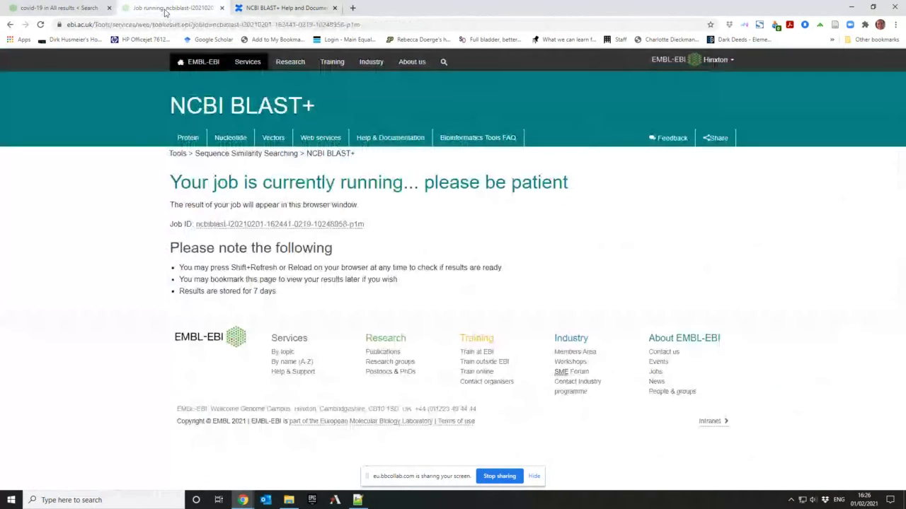
{"action": "left_click", "coordinate": [41, 25]}
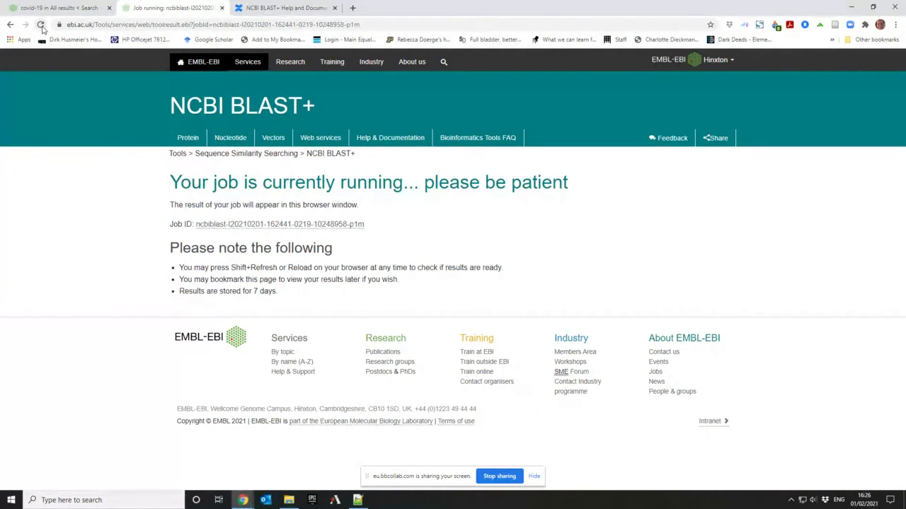
{"action": "mouse_move", "coordinate": [359, 501]}
{"action": "left_click", "coordinate": [276, 9]}
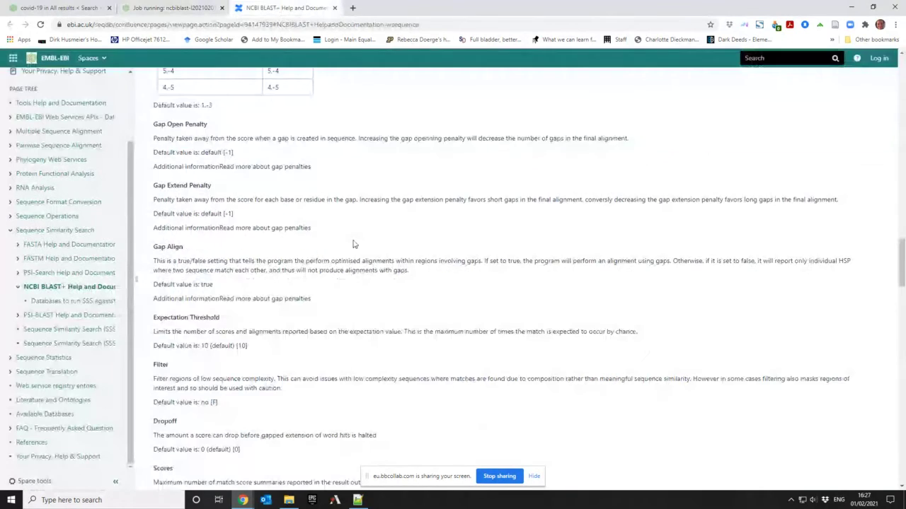
{"action": "scroll", "coordinate": [354, 245], "scroll_direction": "down", "scroll_amount": 2}
{"action": "scroll", "coordinate": [355, 245], "scroll_direction": "down", "scroll_amount": 15}
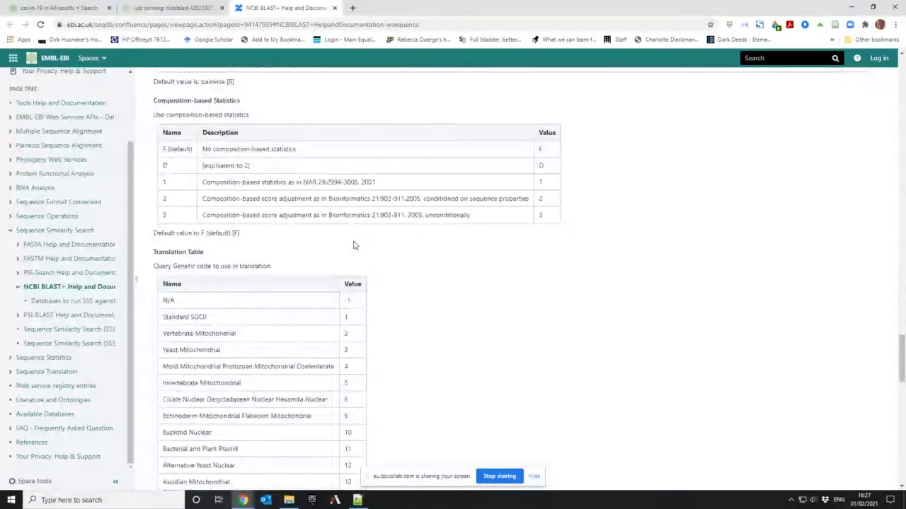
{"action": "scroll", "coordinate": [354, 244], "scroll_direction": "up", "scroll_amount": 10}
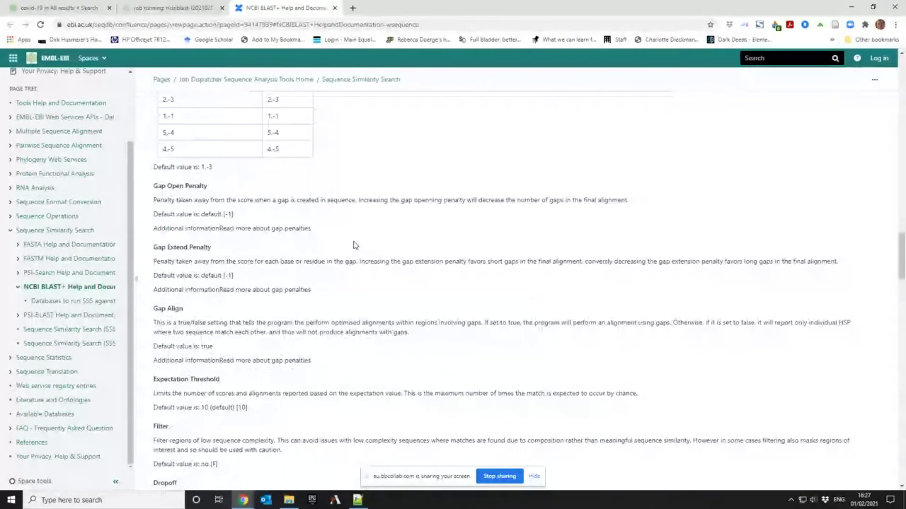
{"action": "scroll", "coordinate": [355, 245], "scroll_direction": "up", "scroll_amount": 5}
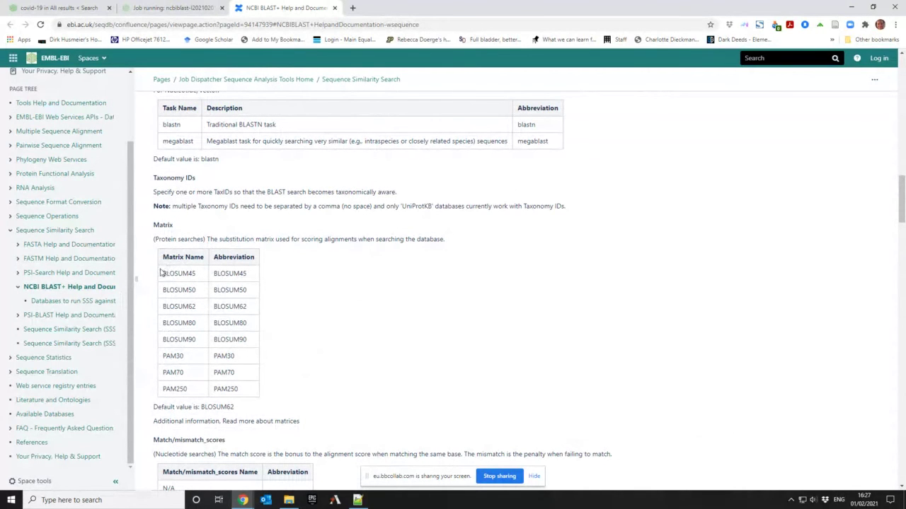
{"action": "left_click_drag", "start_coordinate": [162, 273], "coordinate": [196, 274]}
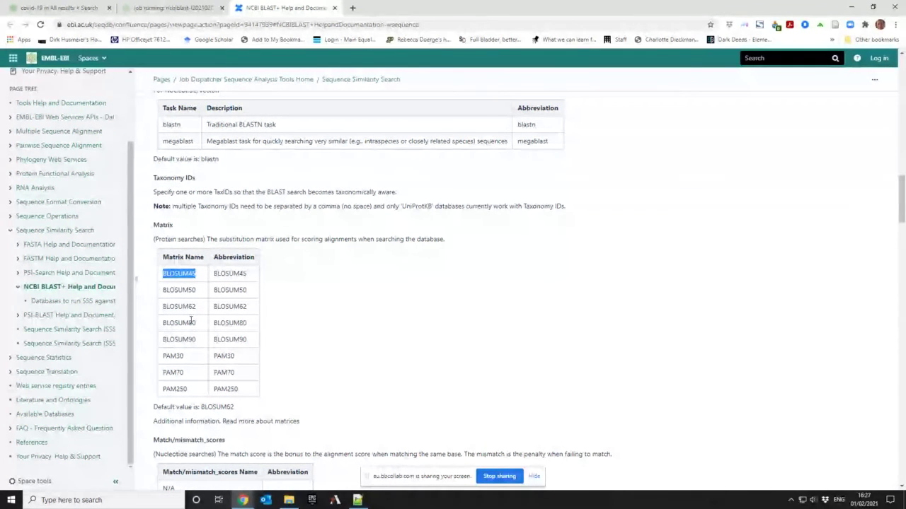
{"action": "left_click_drag", "start_coordinate": [163, 356], "coordinate": [190, 361]}
{"action": "left_click", "coordinate": [305, 360]}
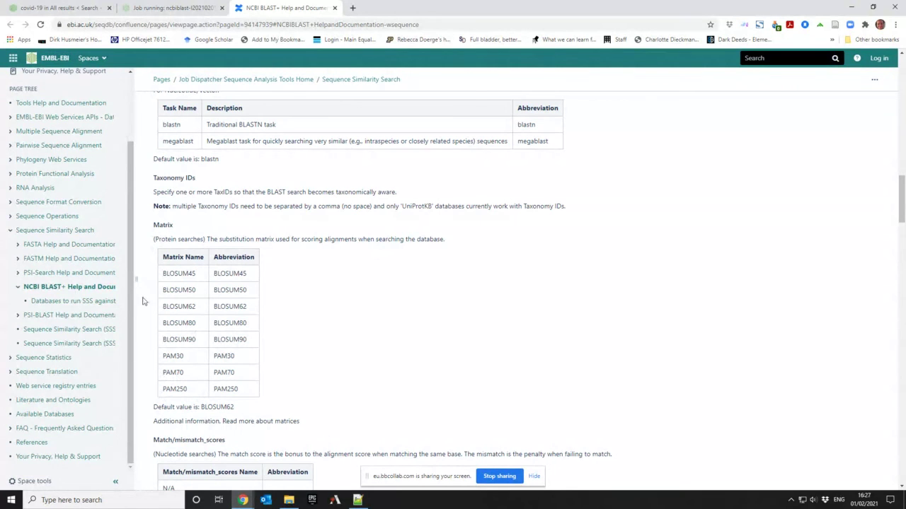
{"action": "left_click_drag", "start_coordinate": [167, 395], "coordinate": [216, 402]}
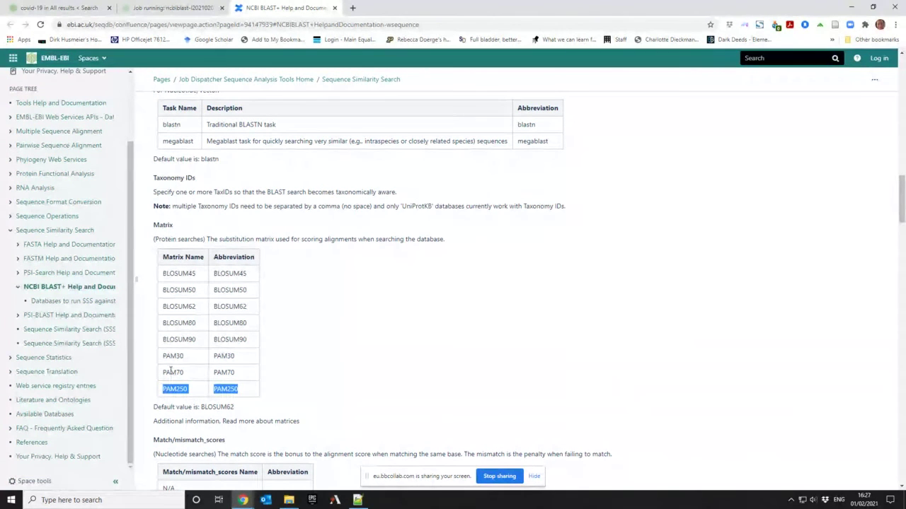
{"action": "left_click", "coordinate": [286, 359]}
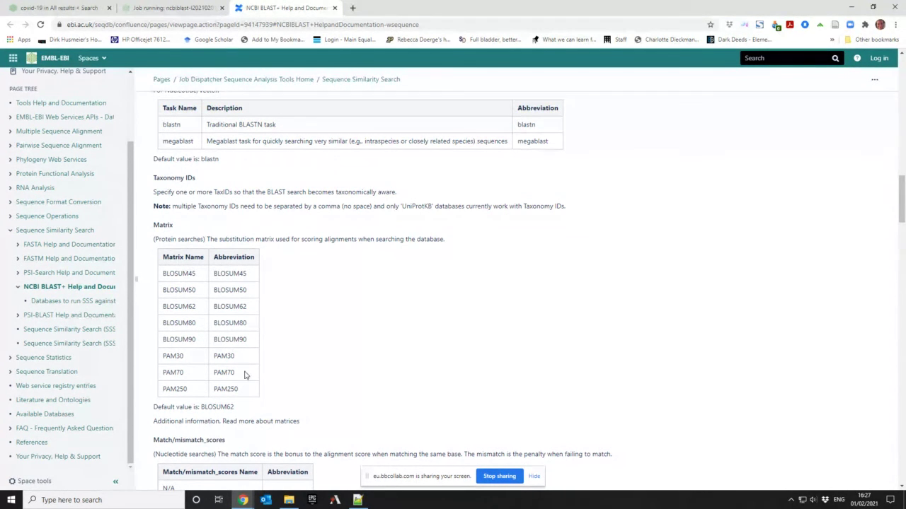
{"action": "scroll", "coordinate": [244, 375], "scroll_direction": "up", "scroll_amount": 2}
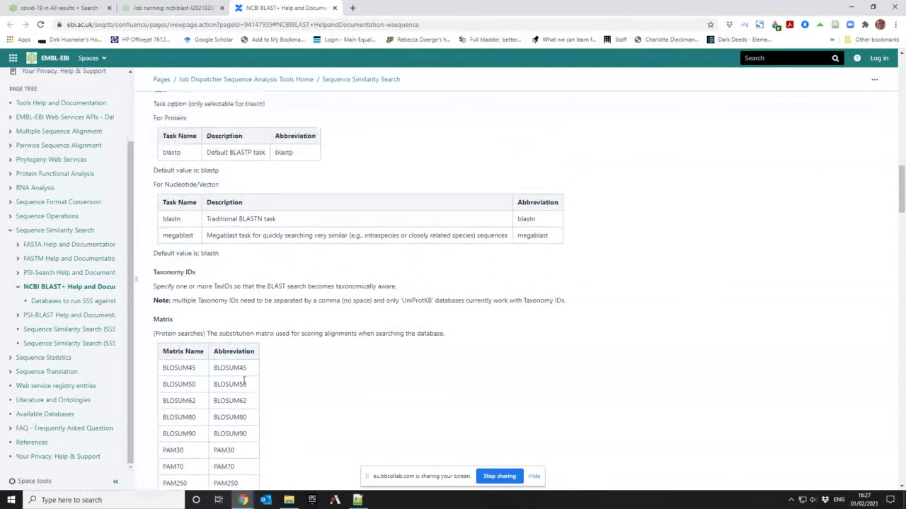
{"action": "scroll", "coordinate": [245, 382], "scroll_direction": "down", "scroll_amount": 4}
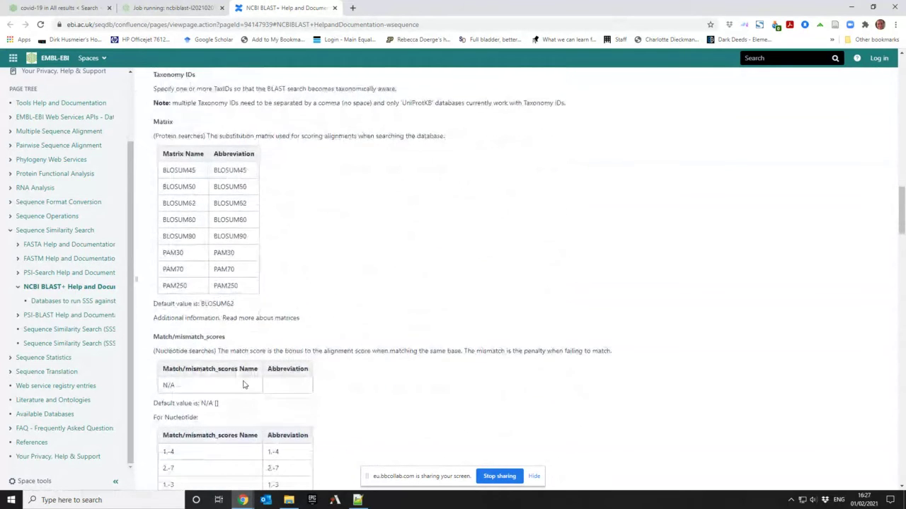
{"action": "scroll", "coordinate": [243, 384], "scroll_direction": "down", "scroll_amount": 4}
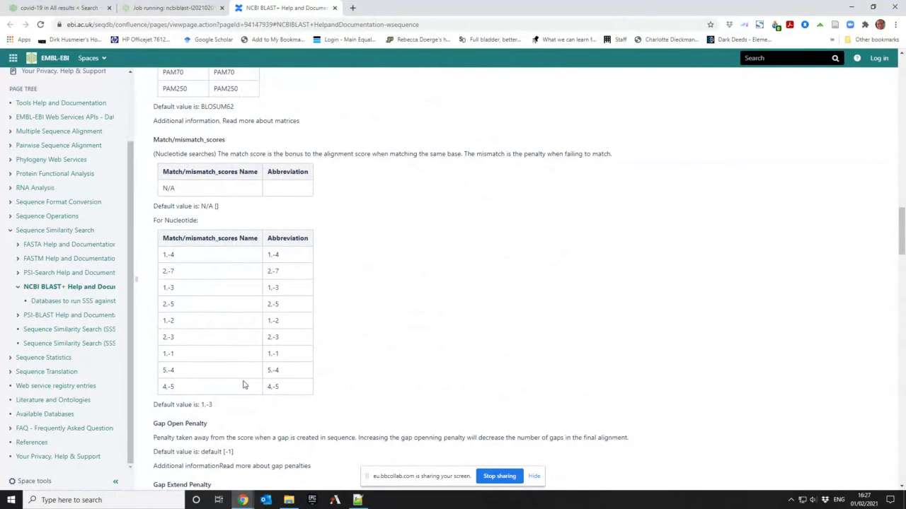
{"action": "scroll", "coordinate": [243, 385], "scroll_direction": "down", "scroll_amount": 3}
{"action": "scroll", "coordinate": [243, 384], "scroll_direction": "down", "scroll_amount": 1}
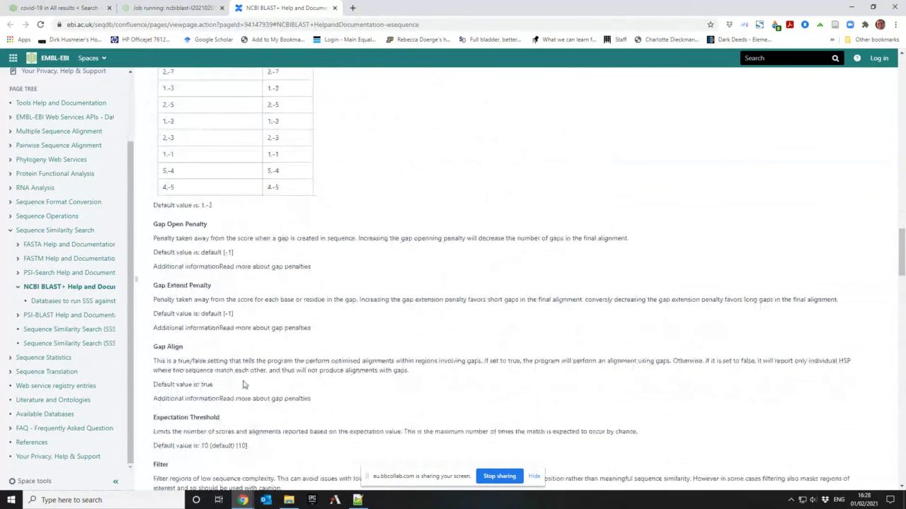
{"action": "scroll", "coordinate": [244, 384], "scroll_direction": "down", "scroll_amount": 5}
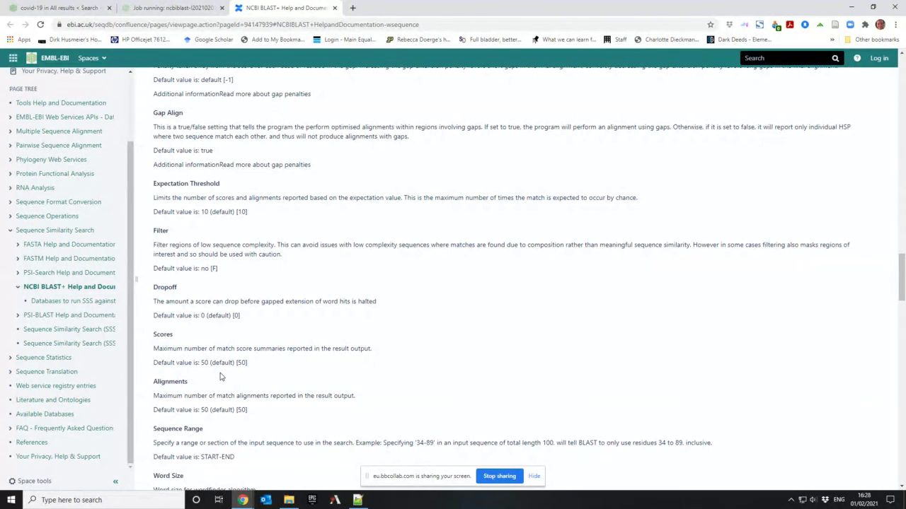
{"action": "scroll", "coordinate": [219, 376], "scroll_direction": "up", "scroll_amount": 10}
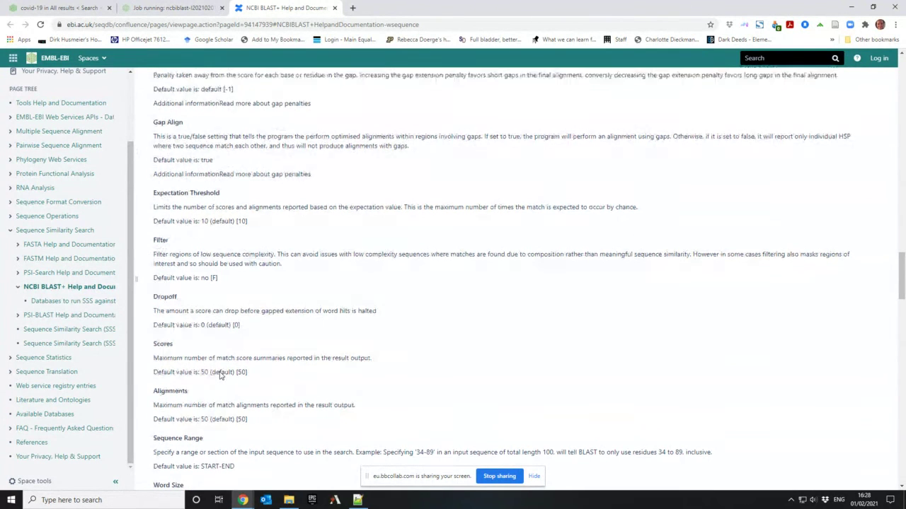
{"action": "scroll", "coordinate": [219, 376], "scroll_direction": "up", "scroll_amount": 15}
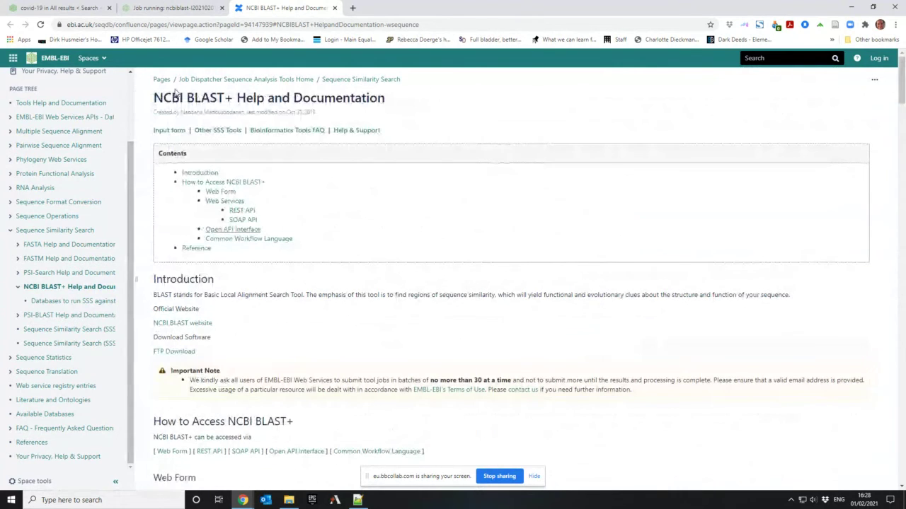
{"action": "left_click", "coordinate": [156, 12]}
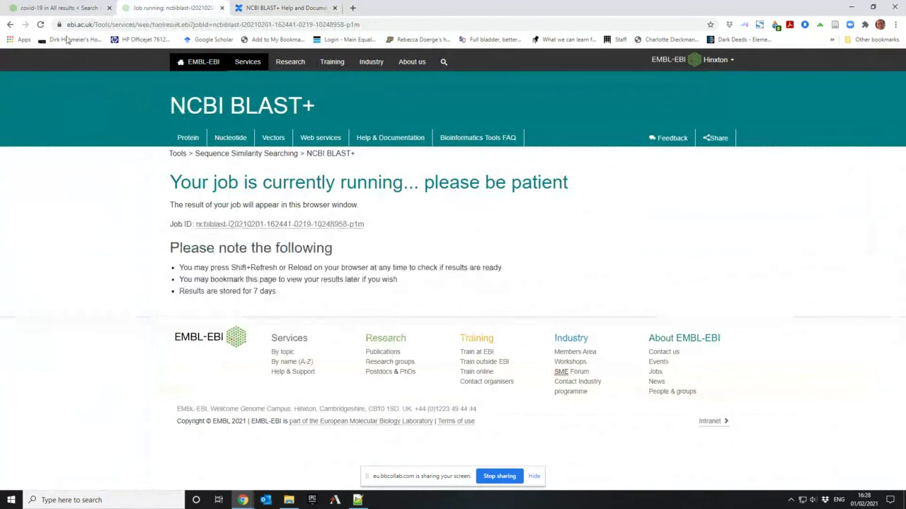
{"action": "left_click", "coordinate": [40, 25]}
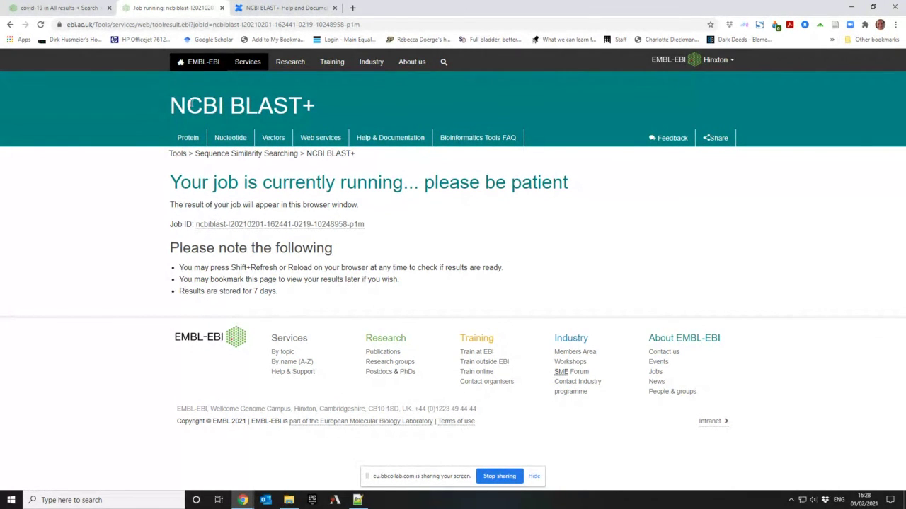
{"action": "left_click", "coordinate": [274, 10]}
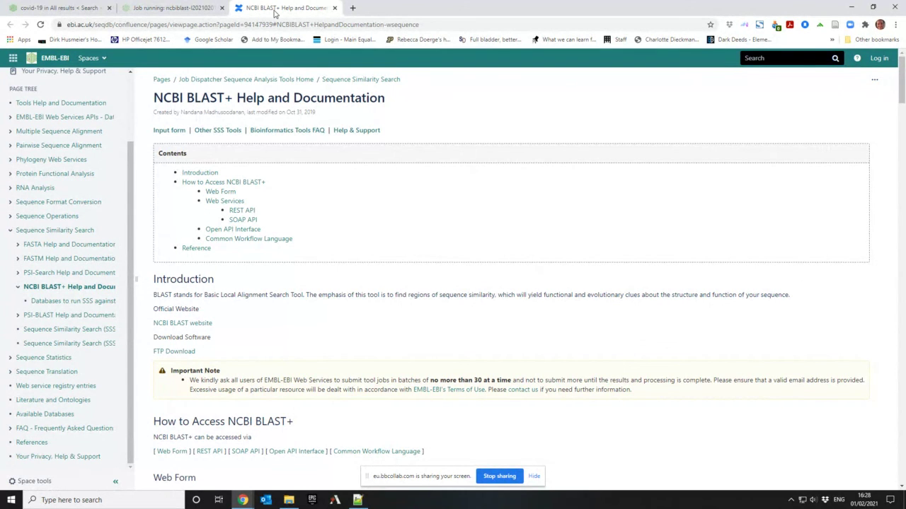
{"action": "left_click", "coordinate": [165, 10]}
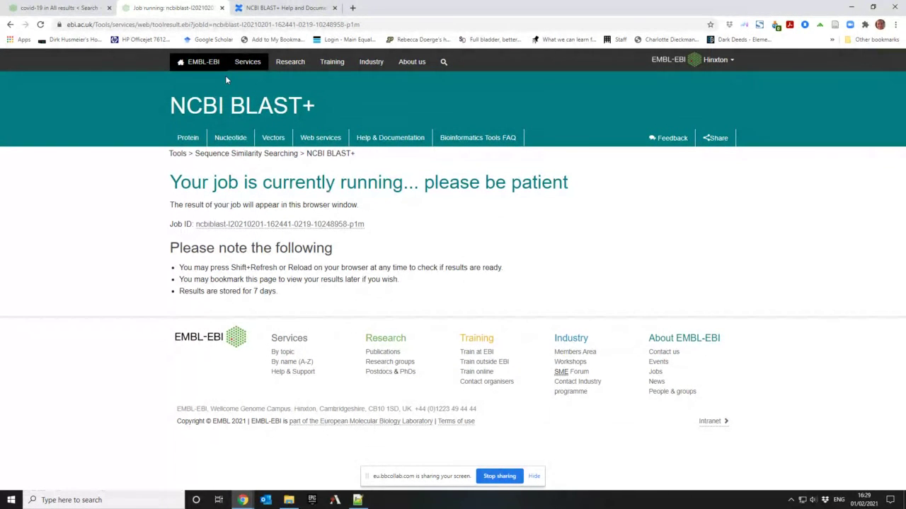
{"action": "left_click", "coordinate": [269, 10]}
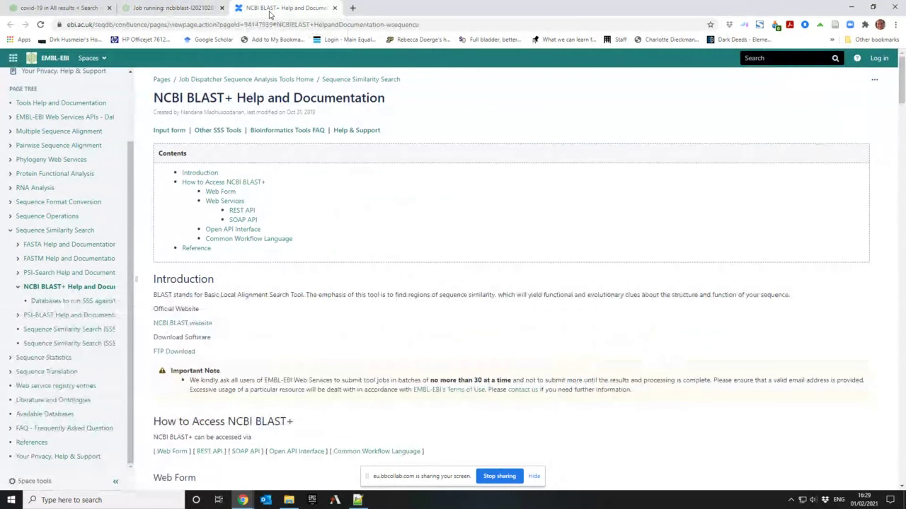